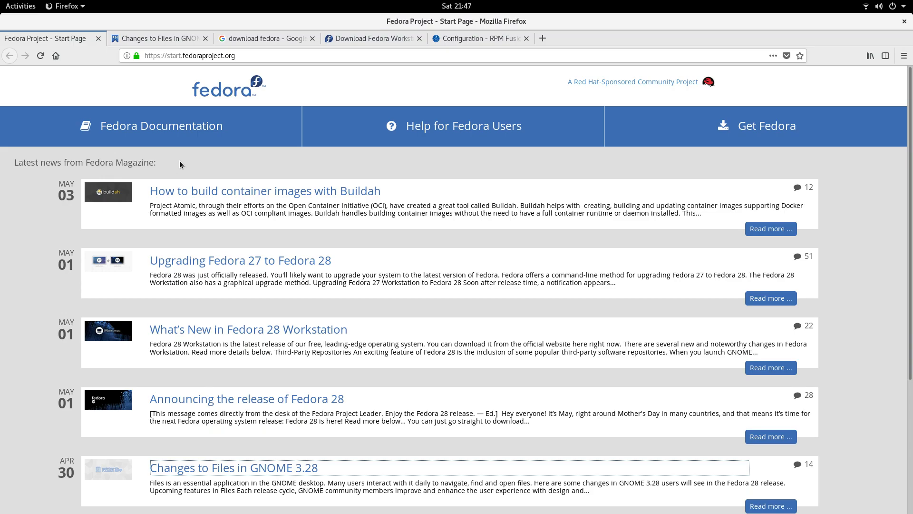
Show the application grid listing LibreOffice, Maps, Settings and the Utilities folder.
{"action": "mouse_move", "coordinate": [0, 0]}
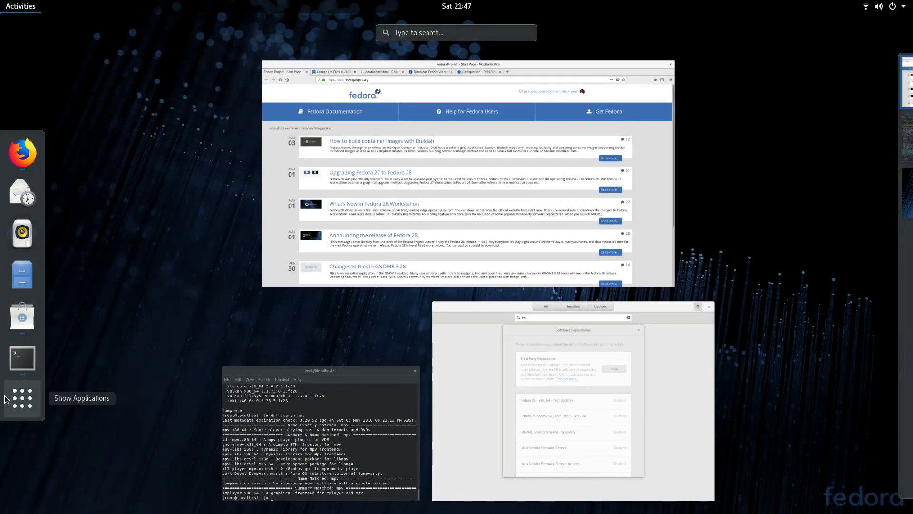
{"action": "left_click", "coordinate": [23, 398]}
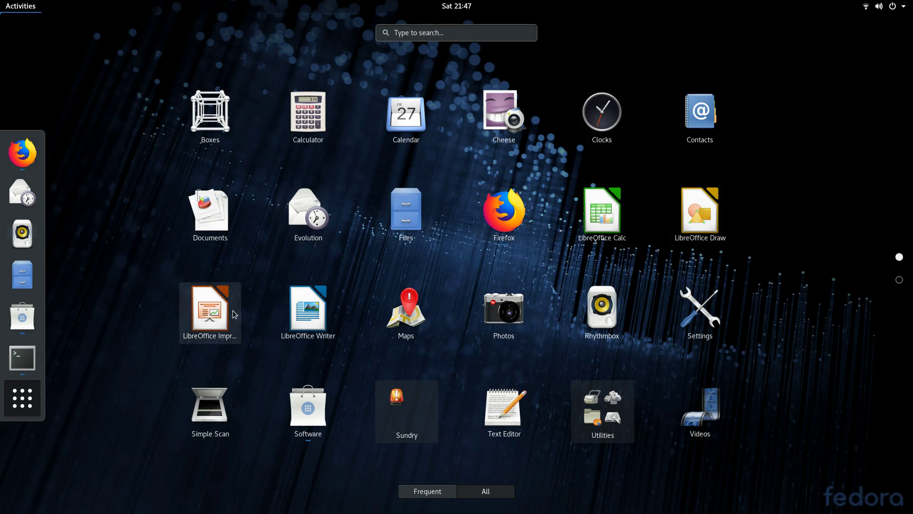
Launch Maps, then zoom and pan around Australia, bringing Papua New Guinea into view.
{"action": "left_click", "coordinate": [405, 326]}
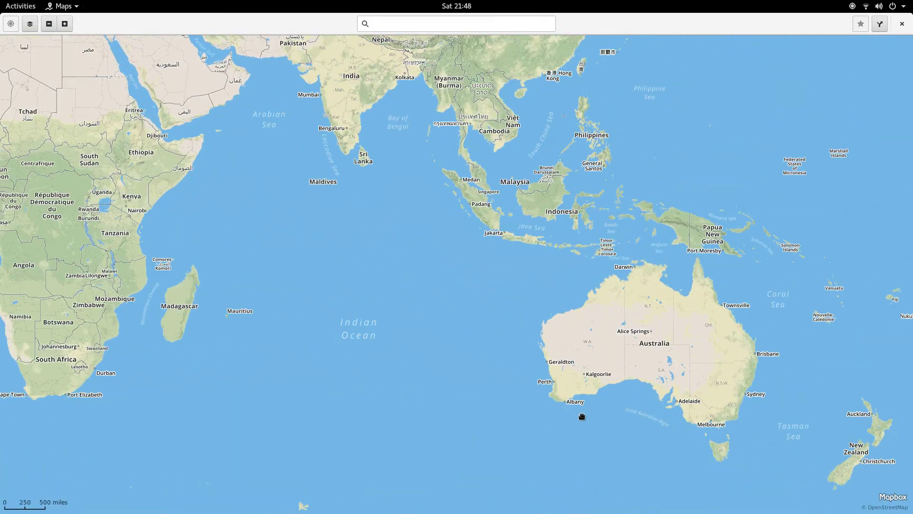
{"action": "scroll", "coordinate": [552, 338], "scroll_direction": "up", "scroll_amount": 1}
{"action": "scroll", "coordinate": [551, 331], "scroll_direction": "up", "scroll_amount": 1}
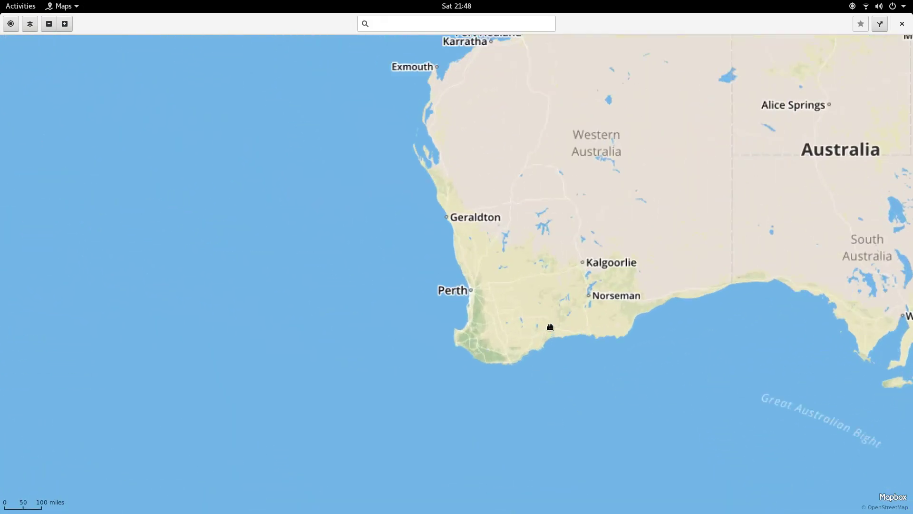
{"action": "left_click_drag", "start_coordinate": [719, 252], "coordinate": [271, 312]}
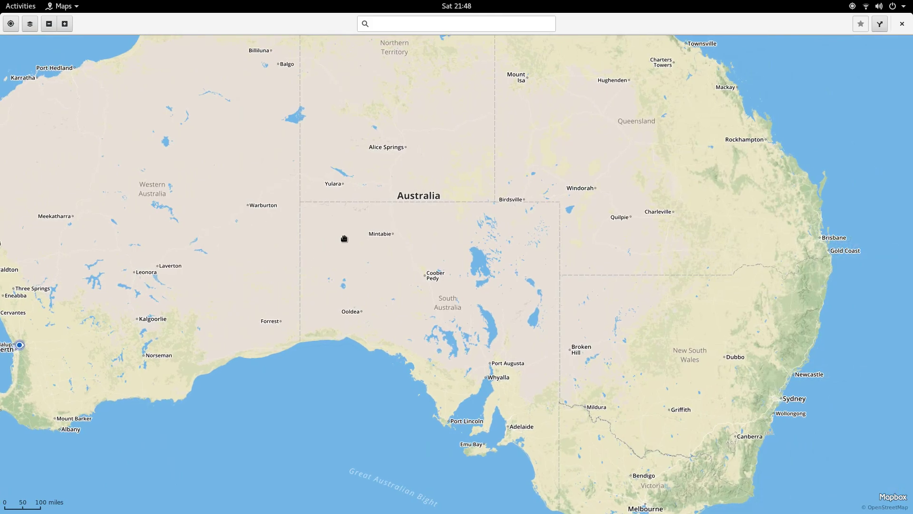
{"action": "scroll", "coordinate": [345, 239], "scroll_direction": "down", "scroll_amount": 1}
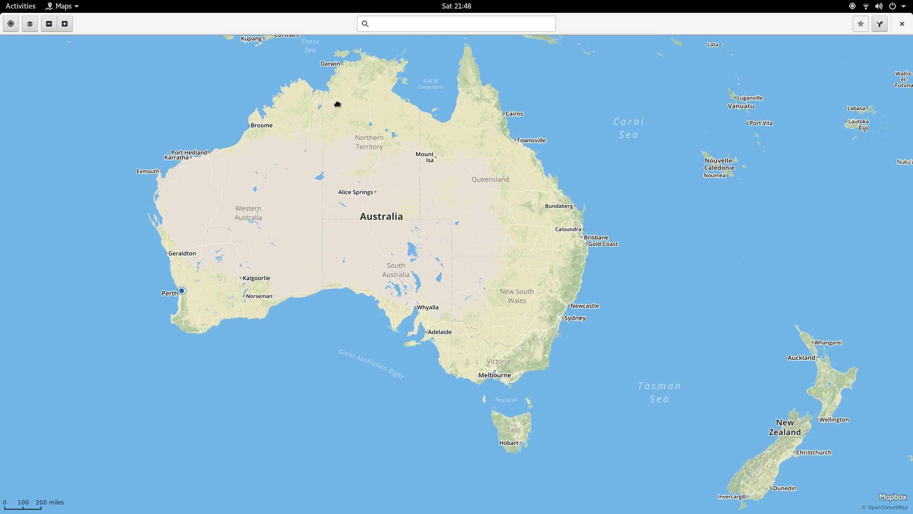
{"action": "left_click_drag", "start_coordinate": [338, 101], "coordinate": [347, 168]}
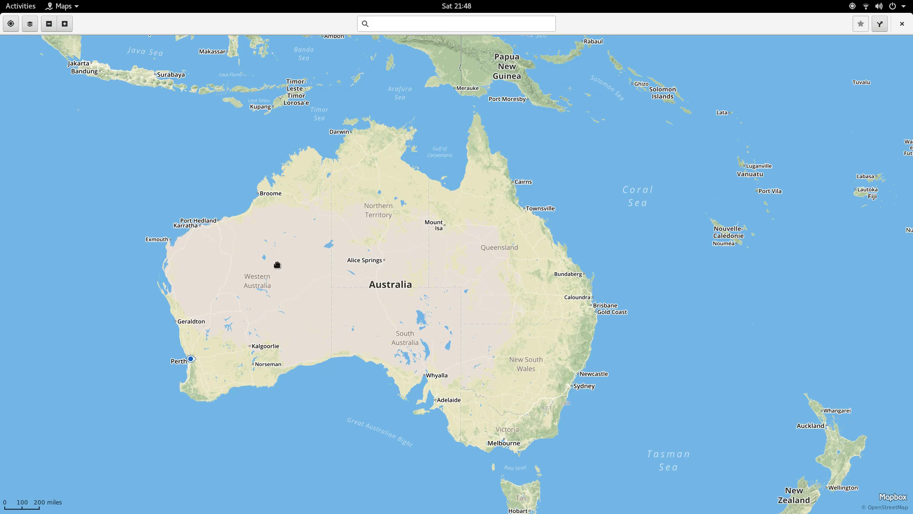
{"action": "scroll", "coordinate": [277, 270], "scroll_direction": "down", "scroll_amount": 1}
Close Maps and return to the application grid with the Sundry and Utilities folders.
{"action": "left_click", "coordinate": [902, 24]}
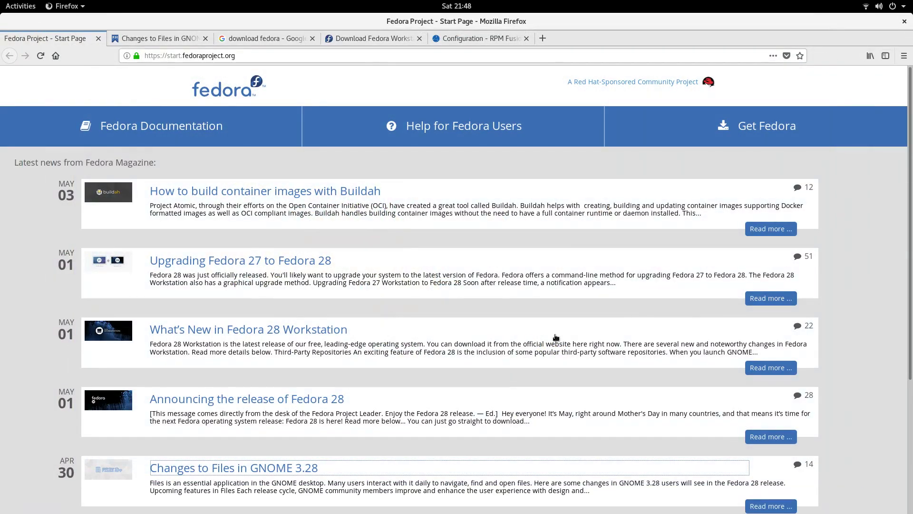
{"action": "mouse_move", "coordinate": [3, 4]}
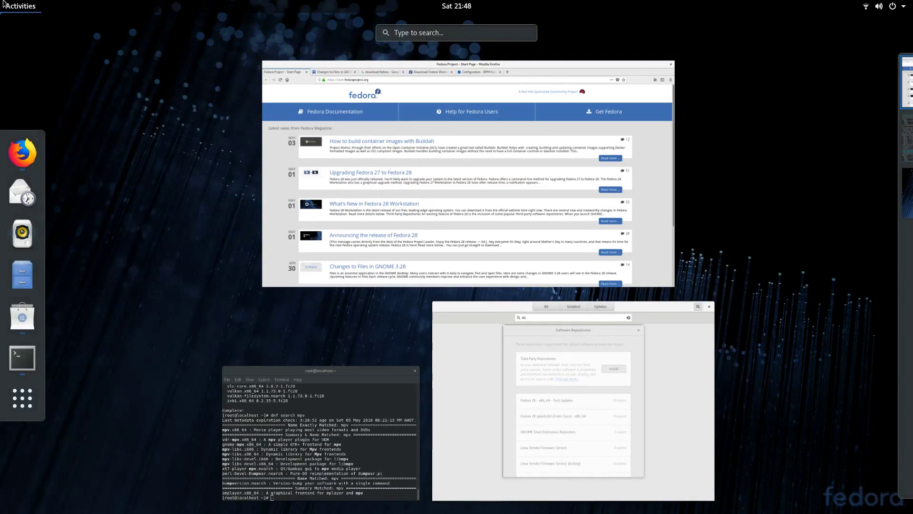
{"action": "left_click", "coordinate": [27, 418]}
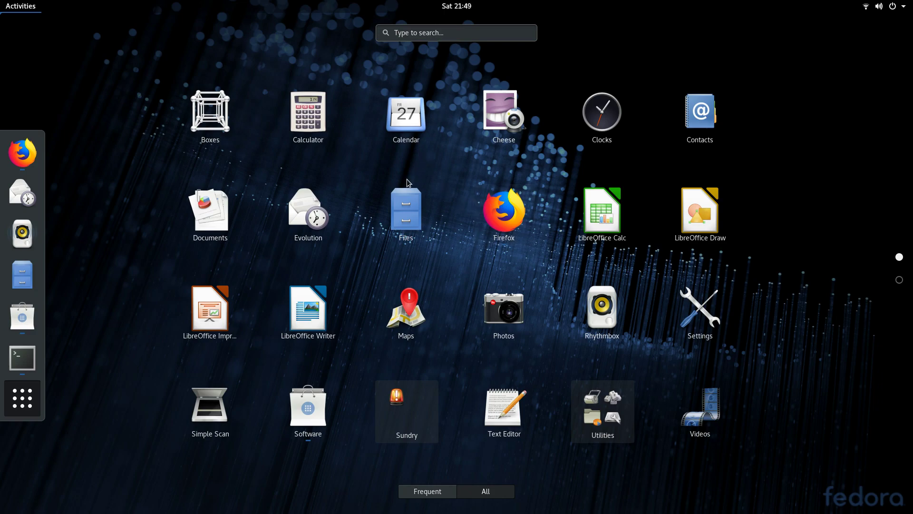
Launch Files on the Home folder, tile its windows side by side, and close the right-hand one.
{"action": "left_click", "coordinate": [405, 193]}
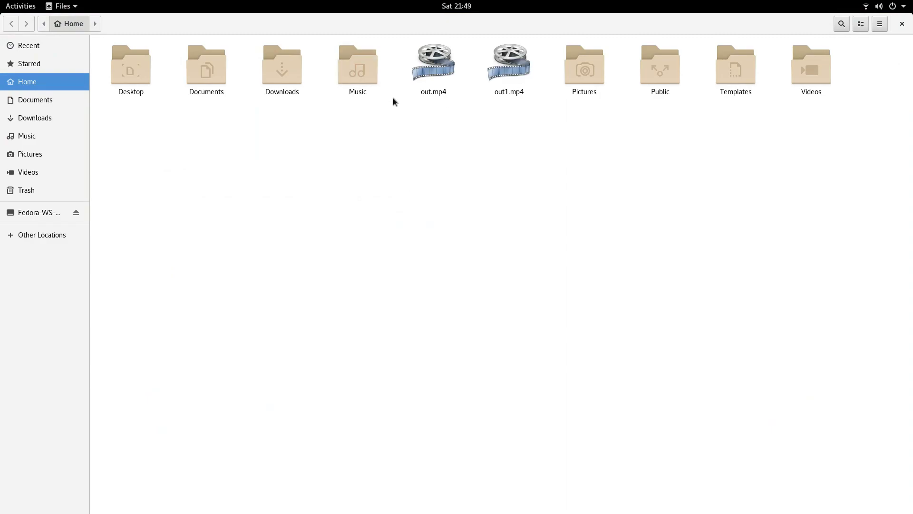
{"action": "left_click_drag", "start_coordinate": [478, 24], "coordinate": [0, 168]}
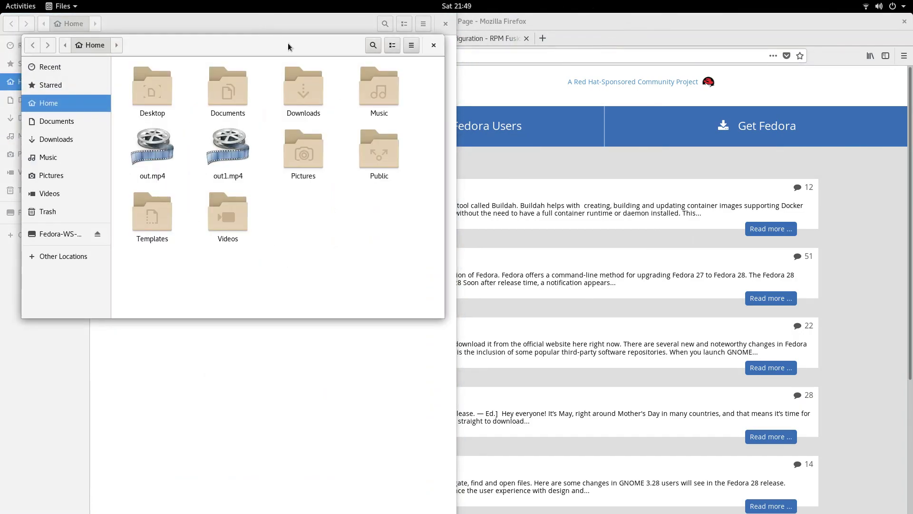
{"action": "key", "text": "super+Right"}
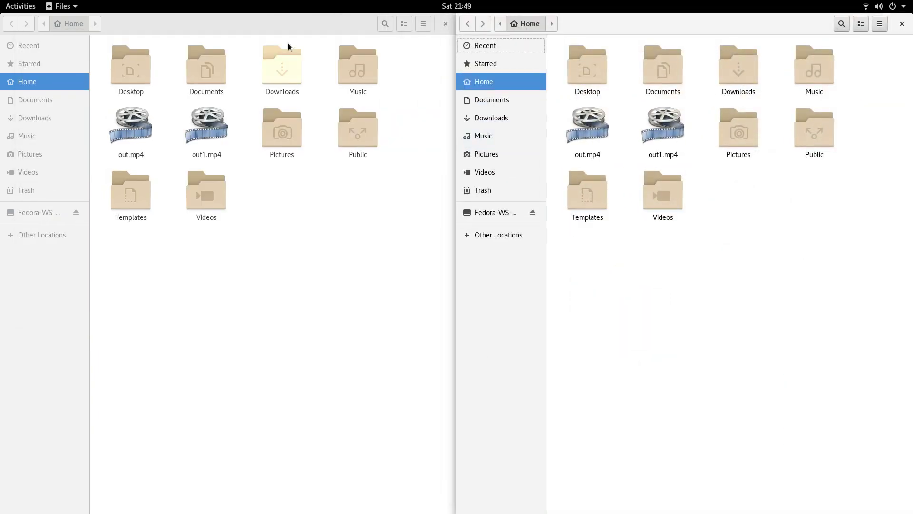
{"action": "left_click", "coordinate": [902, 24]}
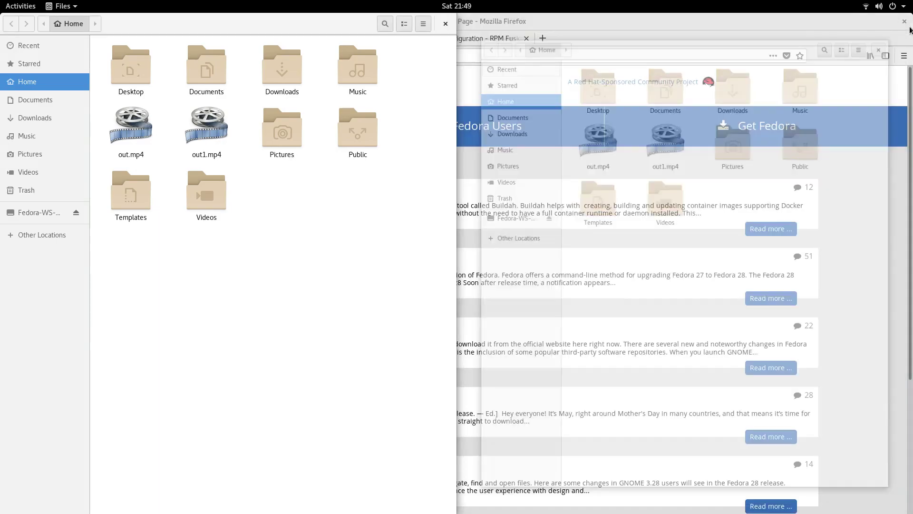
Close the last Files window and switch Firefox to the 'Changes to Files in GNOME 3.28' article.
{"action": "left_click", "coordinate": [446, 23]}
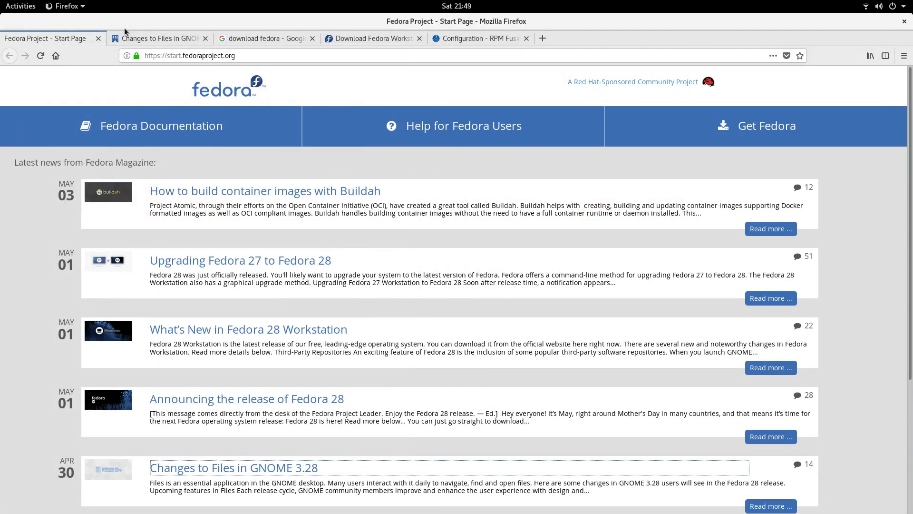
{"action": "left_click", "coordinate": [152, 44]}
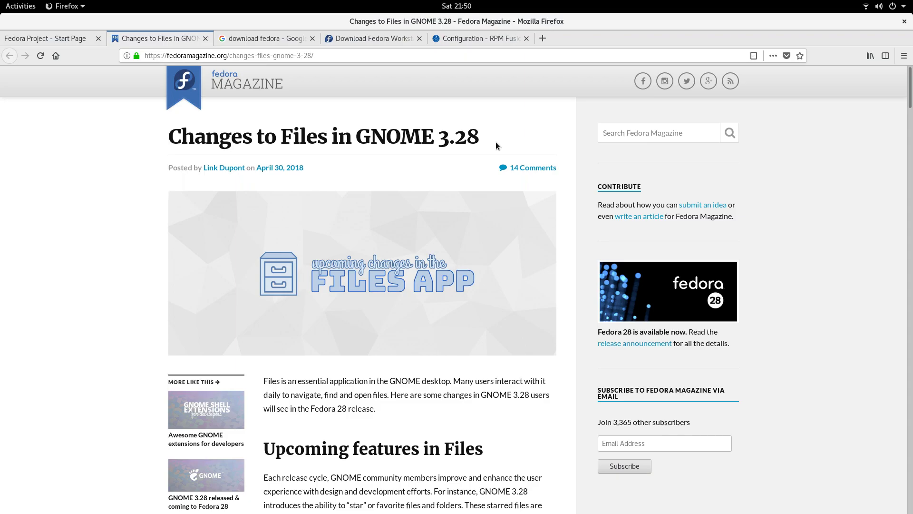
{"action": "scroll", "coordinate": [499, 375], "scroll_direction": "down", "scroll_amount": 5}
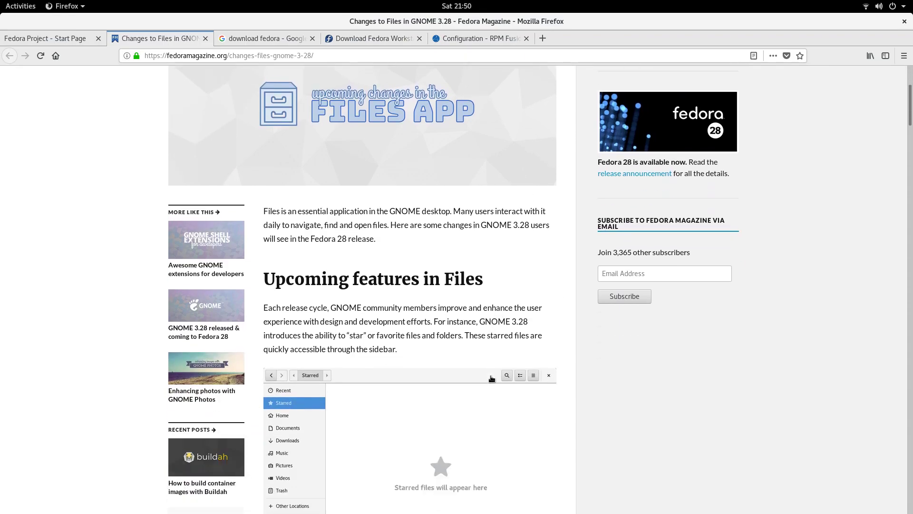
{"action": "scroll", "coordinate": [492, 378], "scroll_direction": "down", "scroll_amount": 3}
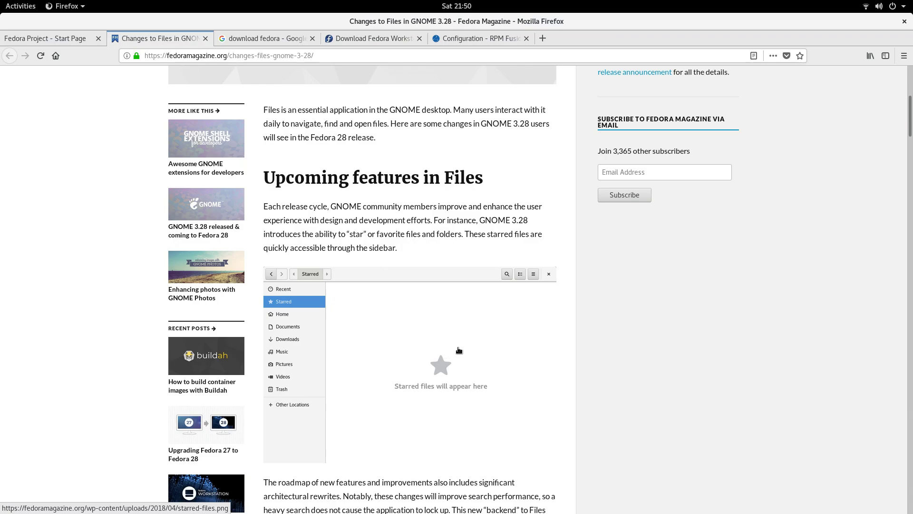
{"action": "scroll", "coordinate": [459, 350], "scroll_direction": "down", "scroll_amount": 8}
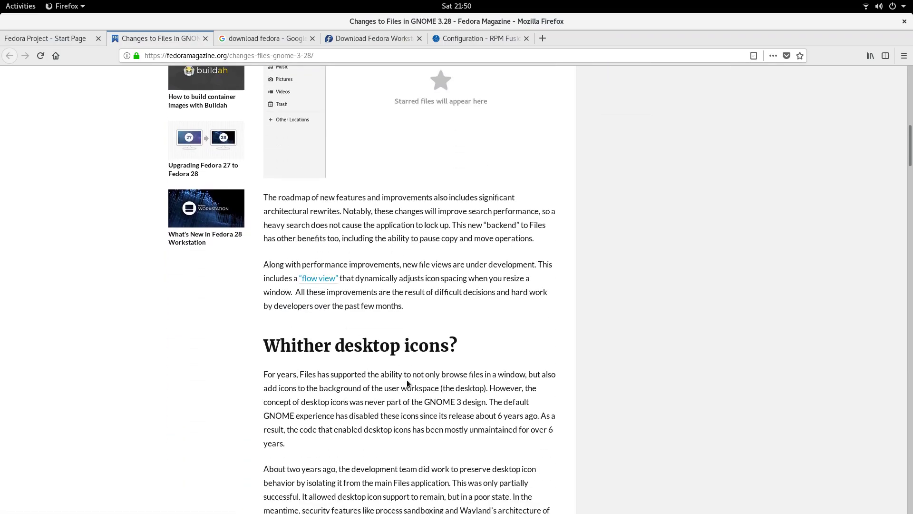
{"action": "scroll", "coordinate": [407, 380], "scroll_direction": "down", "scroll_amount": 2}
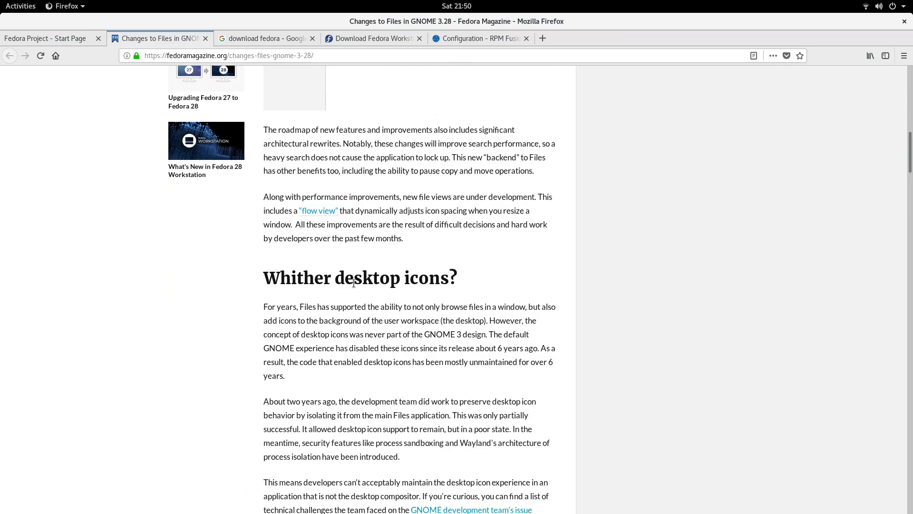
Scroll down to the article's 14 comments and select the first comment's opening text.
{"action": "scroll", "coordinate": [381, 286], "scroll_direction": "down", "scroll_amount": 5}
{"action": "scroll", "coordinate": [381, 288], "scroll_direction": "down", "scroll_amount": 5}
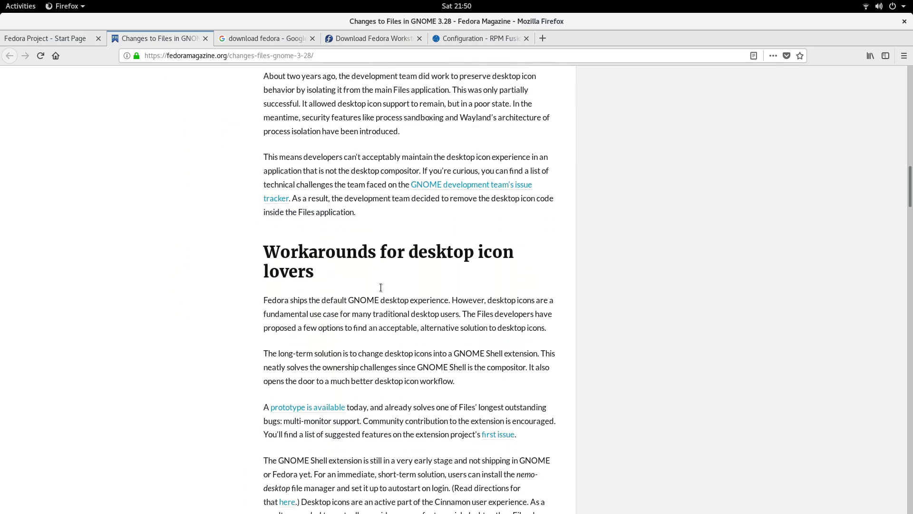
{"action": "scroll", "coordinate": [376, 284], "scroll_direction": "up", "scroll_amount": 2}
{"action": "scroll", "coordinate": [361, 297], "scroll_direction": "down", "scroll_amount": 5}
{"action": "scroll", "coordinate": [362, 296], "scroll_direction": "down", "scroll_amount": 6}
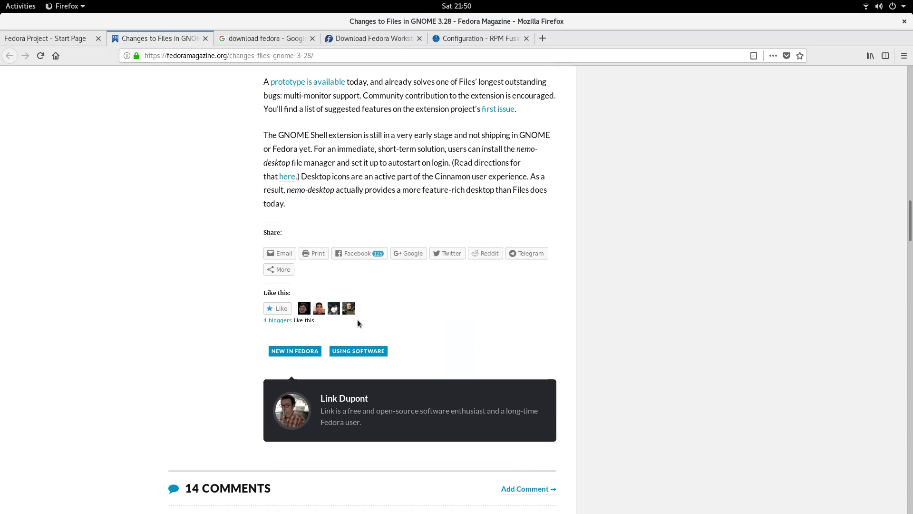
{"action": "scroll", "coordinate": [366, 317], "scroll_direction": "down", "scroll_amount": 5}
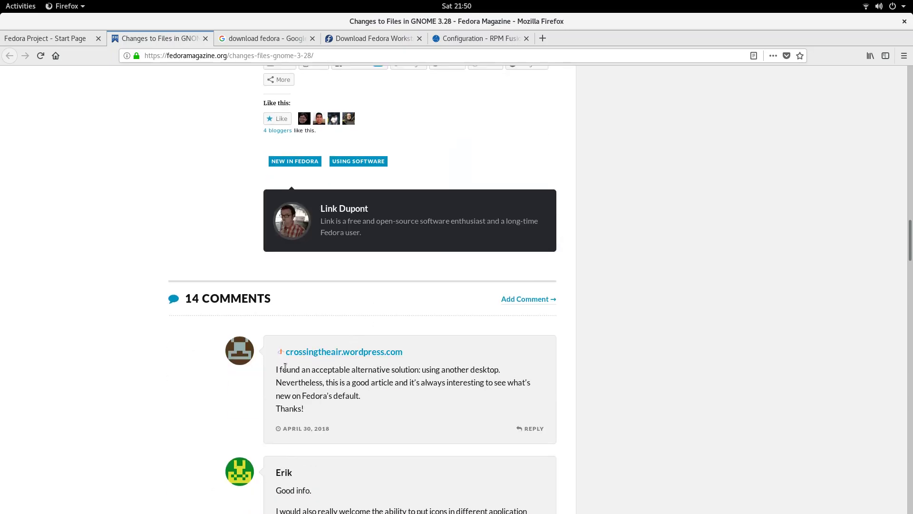
{"action": "left_click_drag", "start_coordinate": [277, 369], "coordinate": [504, 371]}
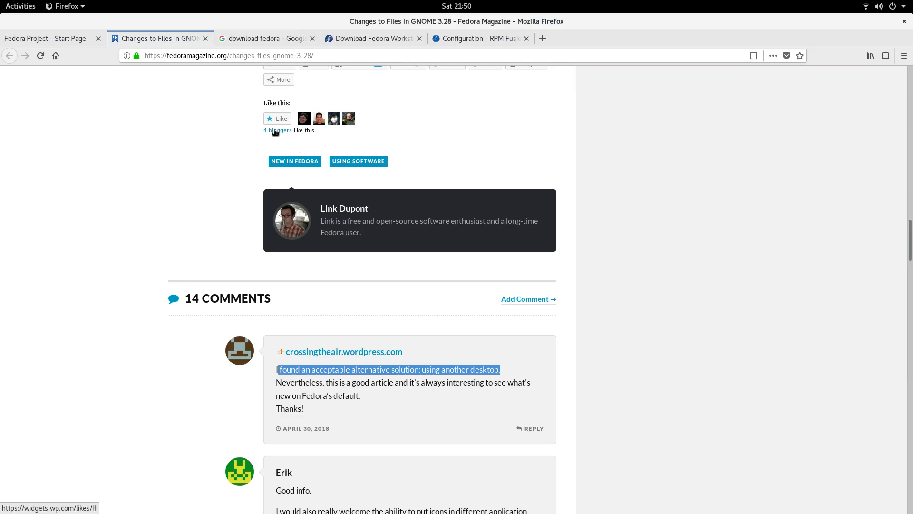
Switch Firefox to the Download Fedora 28 Workstation tab, then show the Activities overview.
{"action": "left_click", "coordinate": [371, 38]}
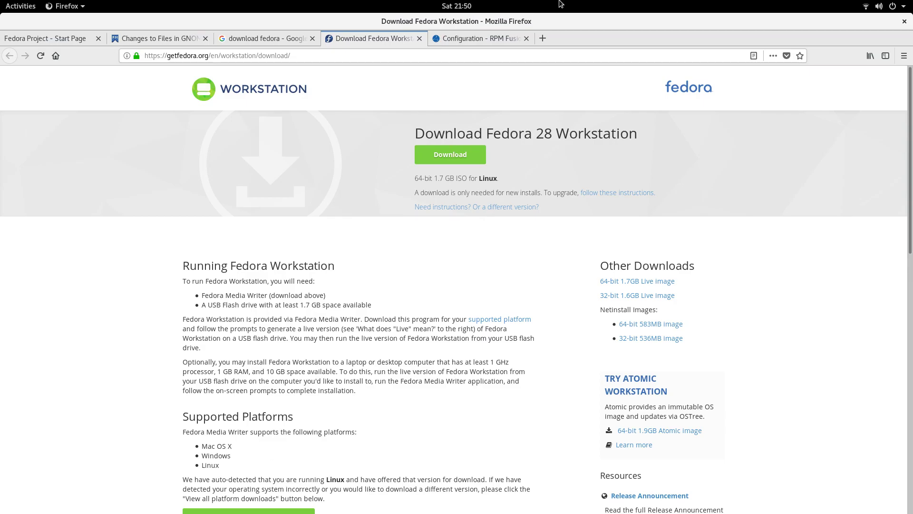
{"action": "left_click", "coordinate": [13, 6]}
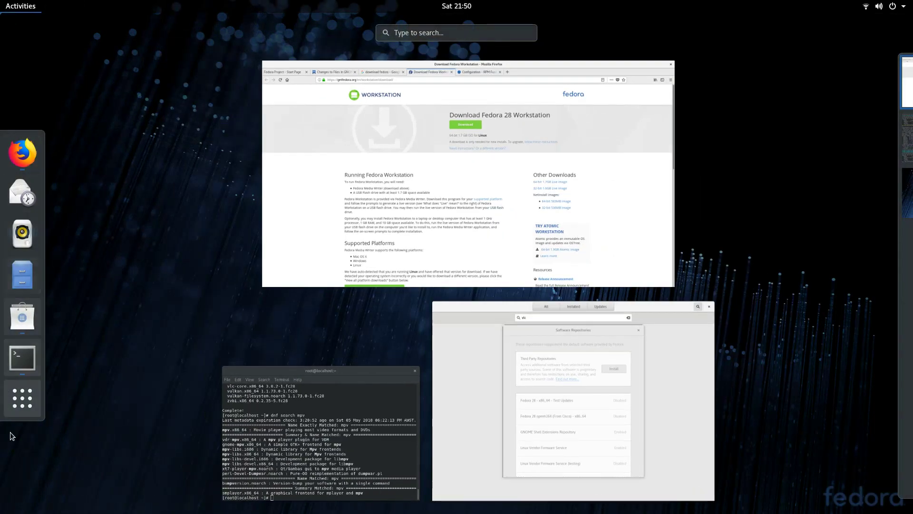
Search applications for 'tweak' to find GNOME Tweaks and Fonts Tweak Tool, then clear the search.
{"action": "left_click", "coordinate": [22, 398]}
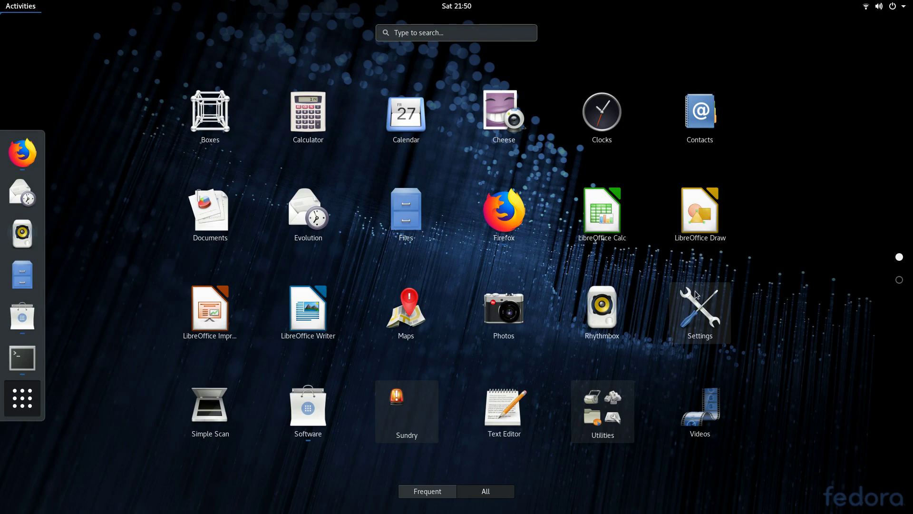
{"action": "left_click", "coordinate": [431, 30]}
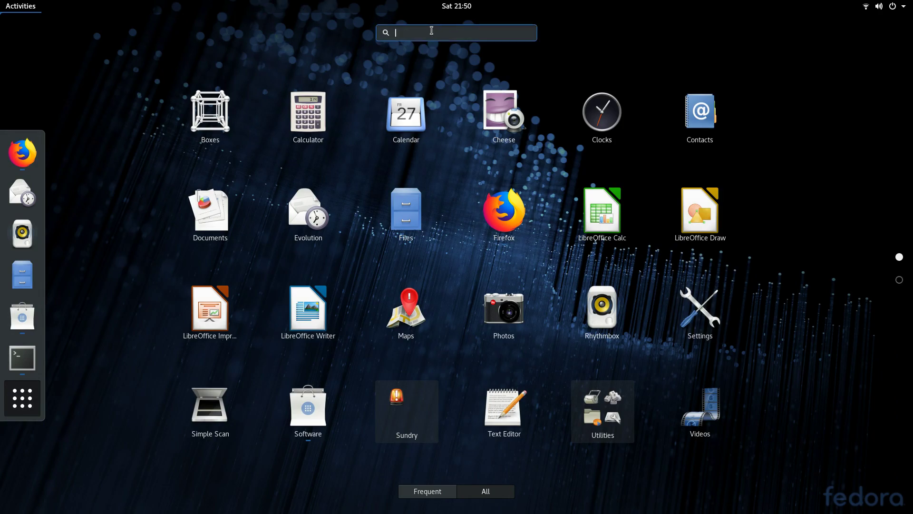
{"action": "type", "text": "twak"}
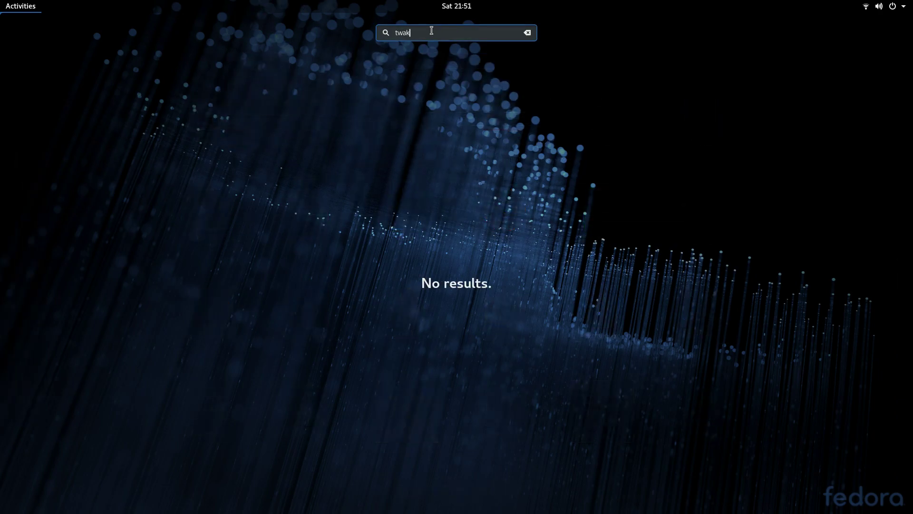
{"action": "key", "text": "BackSpace"}
{"action": "key", "text": "BackSpace"}
{"action": "type", "text": "eak"}
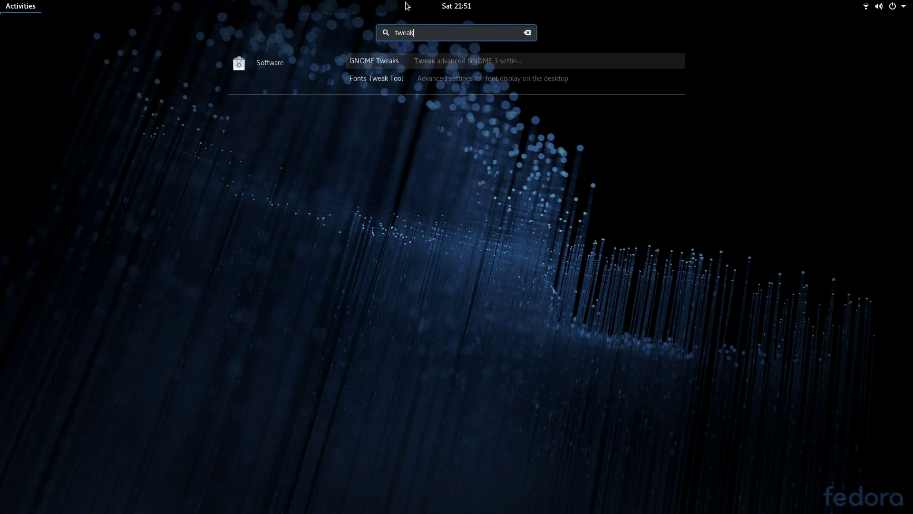
{"action": "left_click", "coordinate": [527, 33]}
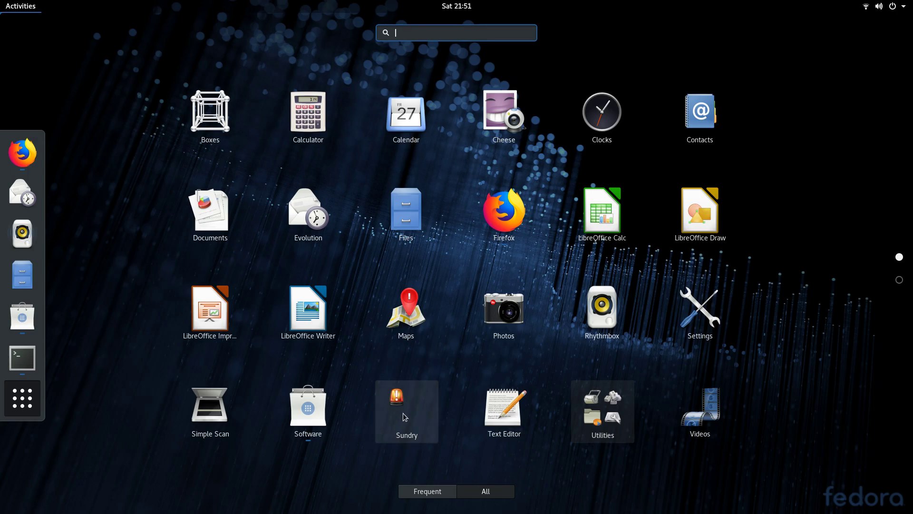
Peek into Sundry, then launch Disks from Utilities and glance at its disk actions menu.
{"action": "left_click", "coordinate": [390, 433]}
{"action": "left_click", "coordinate": [143, 319]}
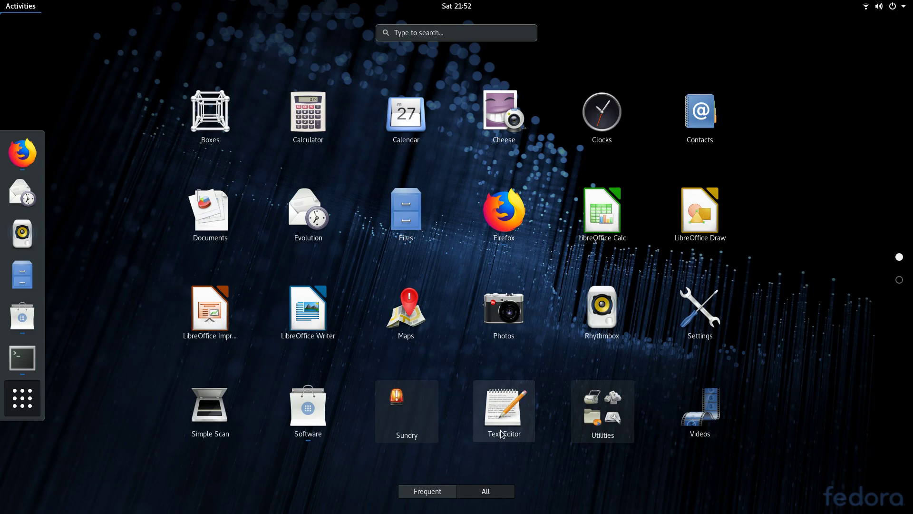
{"action": "left_click", "coordinate": [618, 422]}
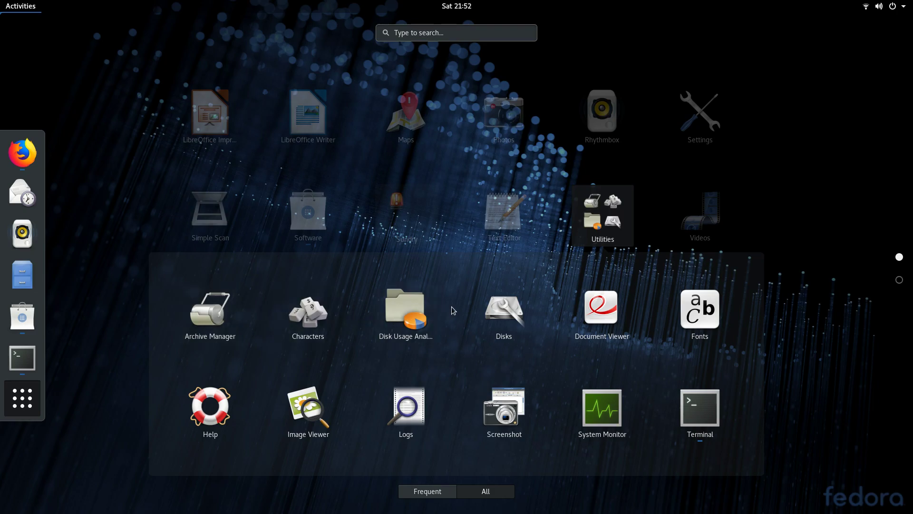
{"action": "left_click", "coordinate": [501, 315]}
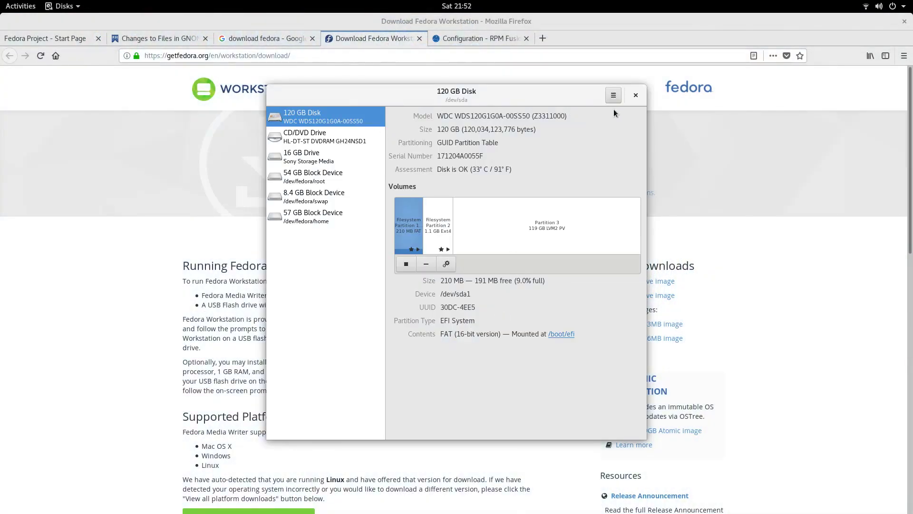
{"action": "left_click", "coordinate": [613, 95]}
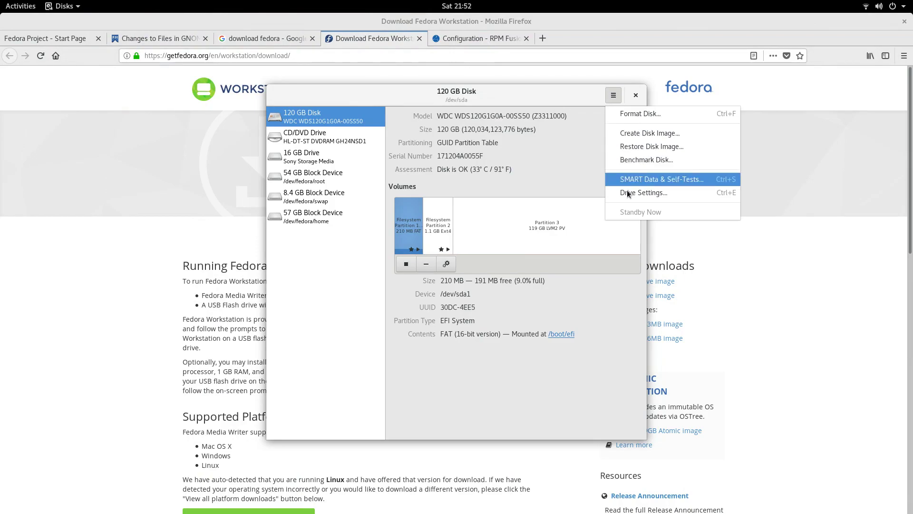
{"action": "left_click", "coordinate": [587, 213]}
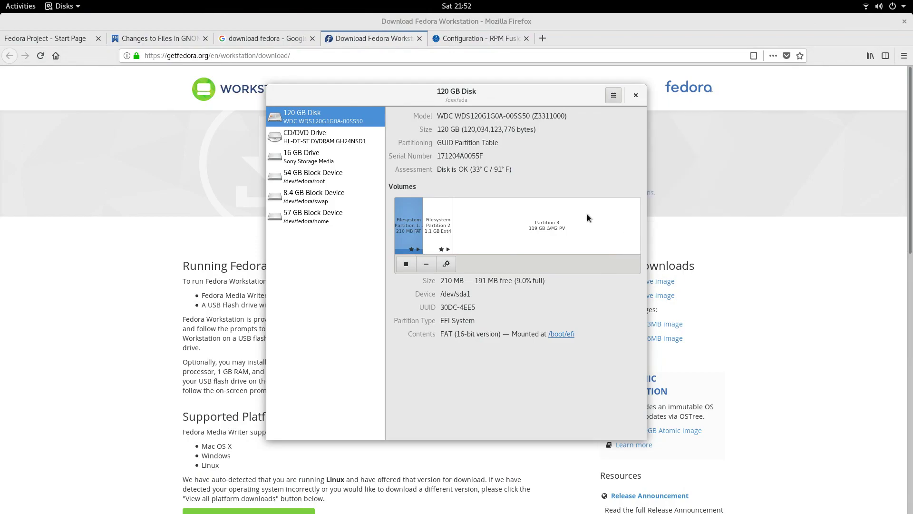
Close Disks and reopen the Utilities folder from the application grid.
{"action": "left_click", "coordinate": [635, 95]}
{"action": "mouse_move", "coordinate": [1, 1]}
{"action": "left_click", "coordinate": [37, 415]}
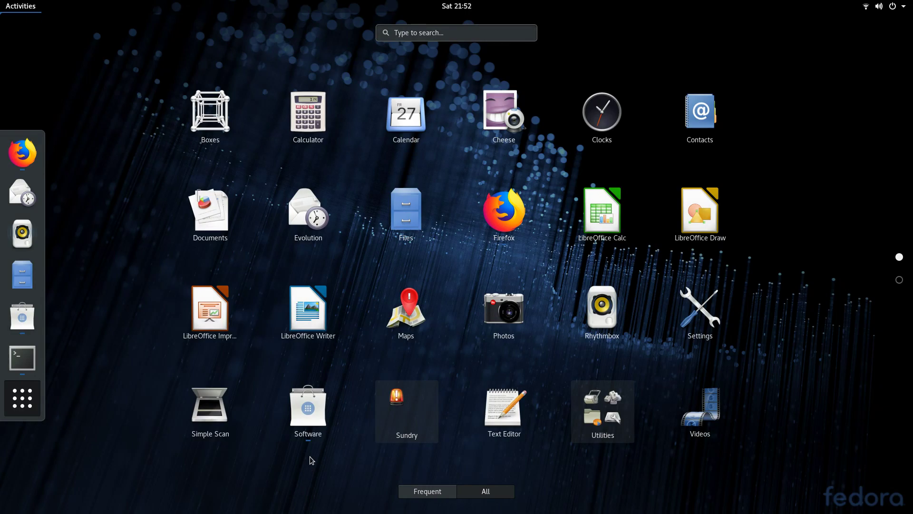
{"action": "left_click", "coordinate": [607, 435]}
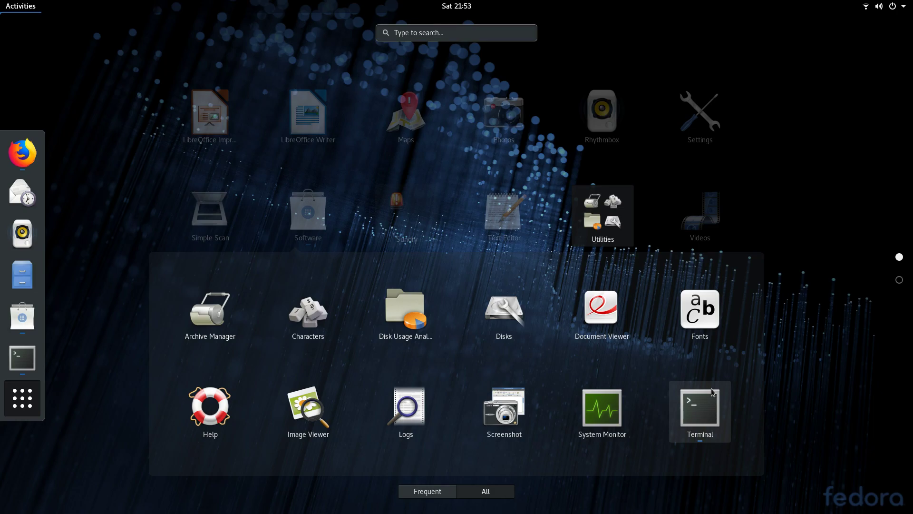
Close the Utilities folder, bring up Software, then close its Repositories dialog and window.
{"action": "left_click", "coordinate": [87, 167]}
{"action": "left_click", "coordinate": [295, 404]}
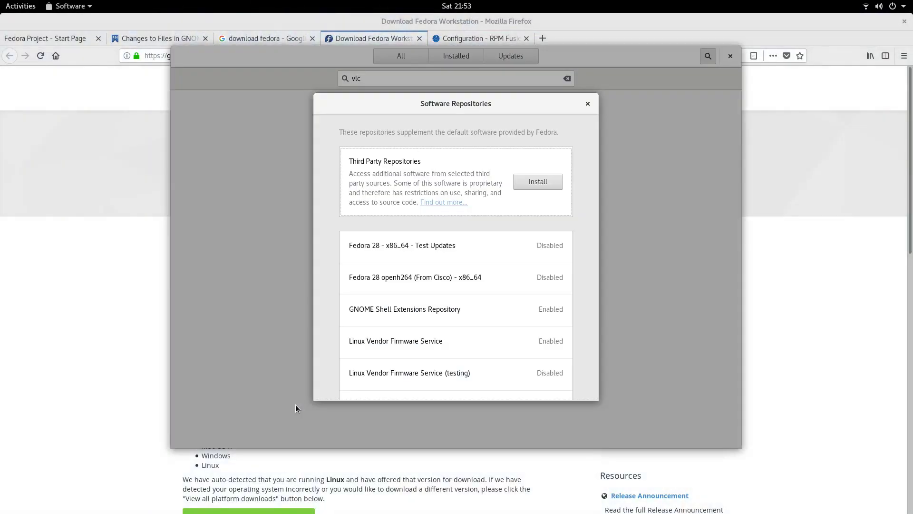
{"action": "left_click_drag", "start_coordinate": [517, 104], "coordinate": [600, 105]}
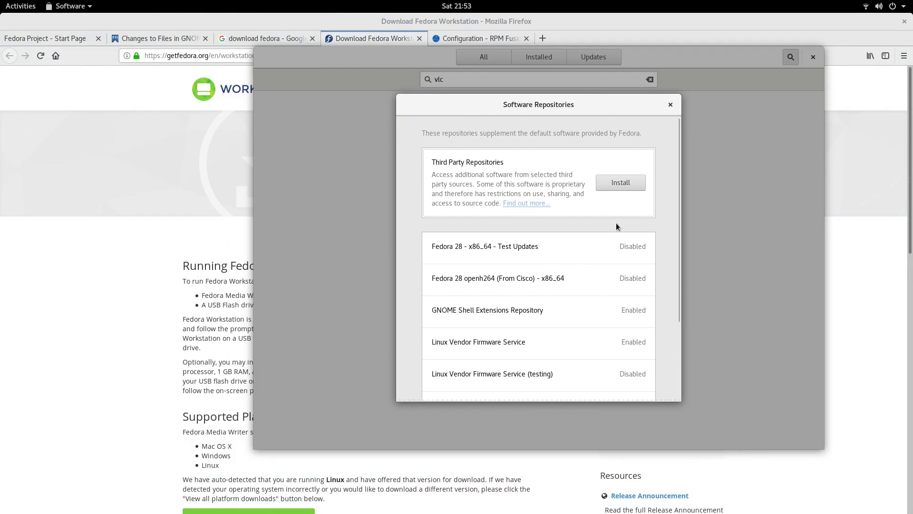
{"action": "scroll", "coordinate": [609, 238], "scroll_direction": "down", "scroll_amount": 3}
{"action": "scroll", "coordinate": [602, 247], "scroll_direction": "up", "scroll_amount": 3}
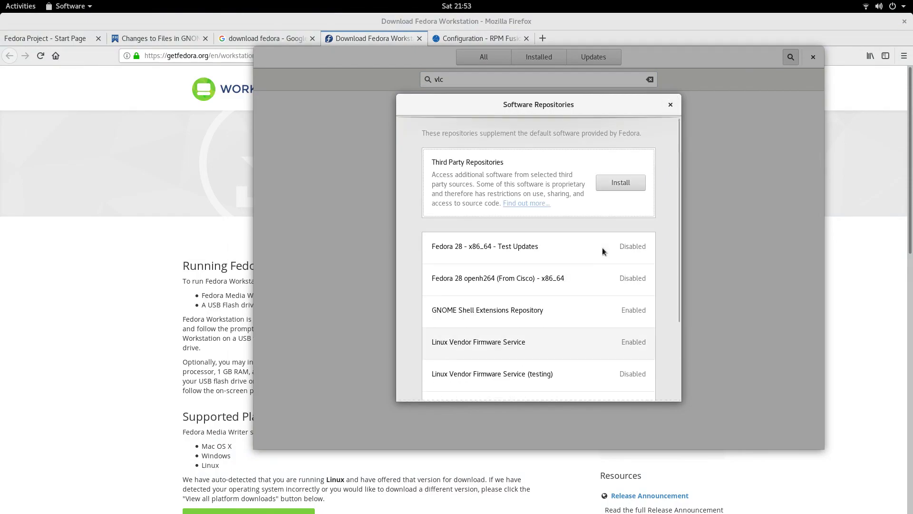
{"action": "left_click", "coordinate": [670, 105]}
{"action": "left_click", "coordinate": [813, 57]}
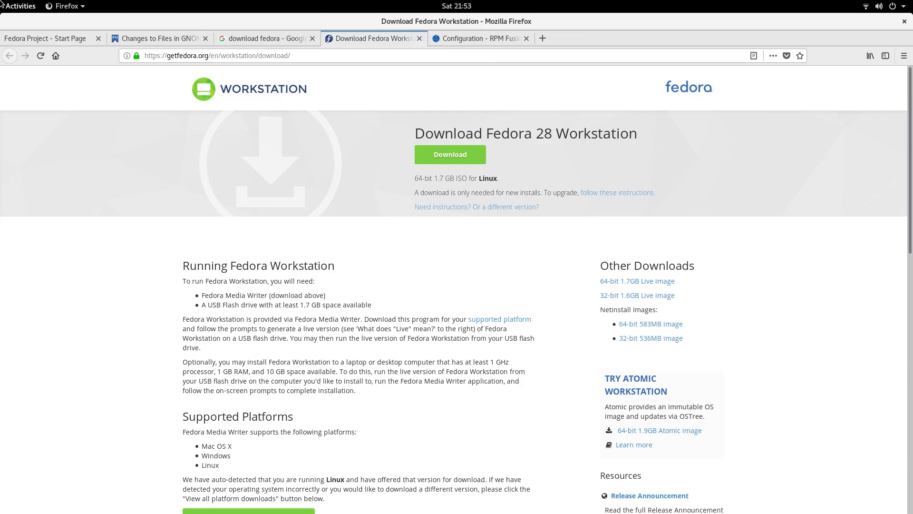
Relaunch Software and open Software Repositories, scrolling through the Third Party Repositories list.
{"action": "left_click", "coordinate": [20, 6]}
{"action": "left_click", "coordinate": [22, 397]}
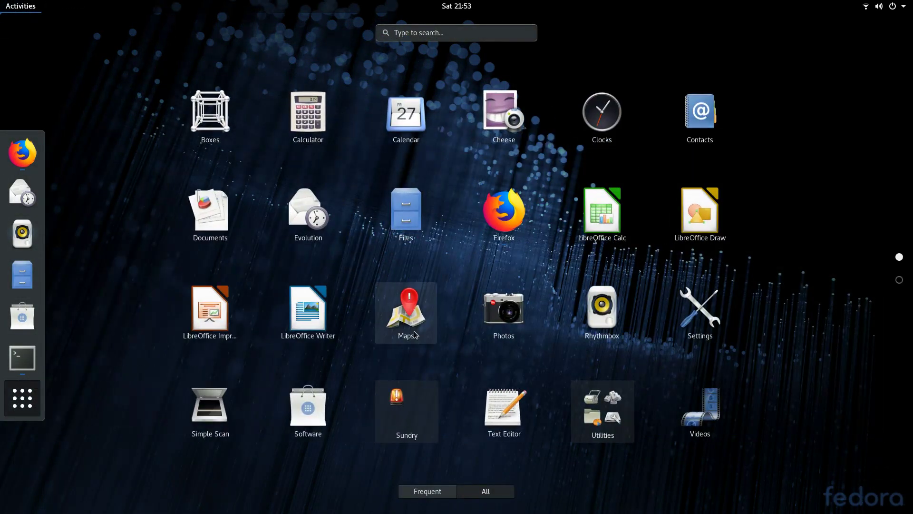
{"action": "left_click", "coordinate": [278, 430]}
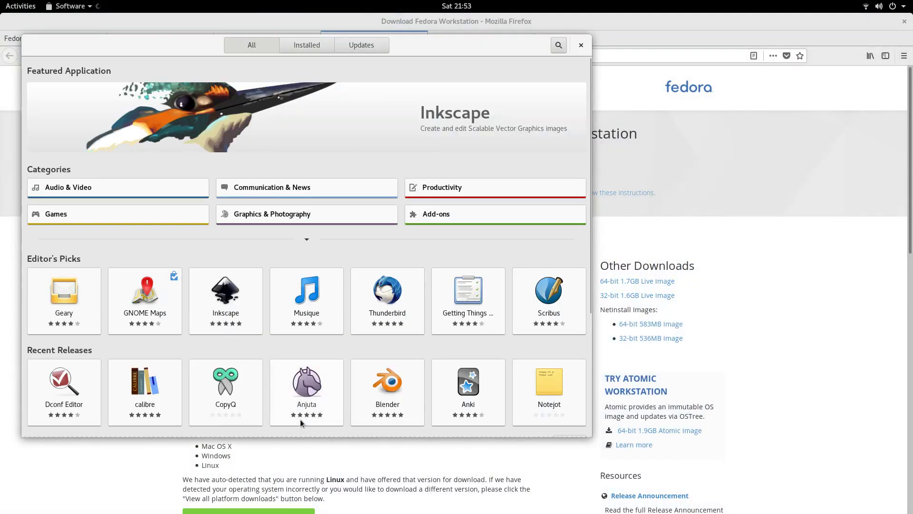
{"action": "left_click", "coordinate": [71, 6]}
{"action": "left_click", "coordinate": [107, 34]}
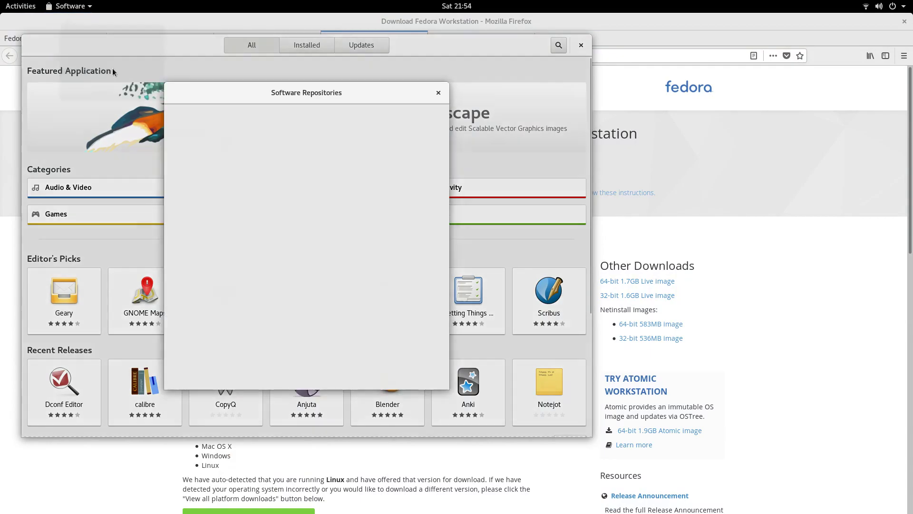
{"action": "scroll", "coordinate": [447, 241], "scroll_direction": "down", "scroll_amount": 3}
{"action": "scroll", "coordinate": [446, 238], "scroll_direction": "down", "scroll_amount": 2}
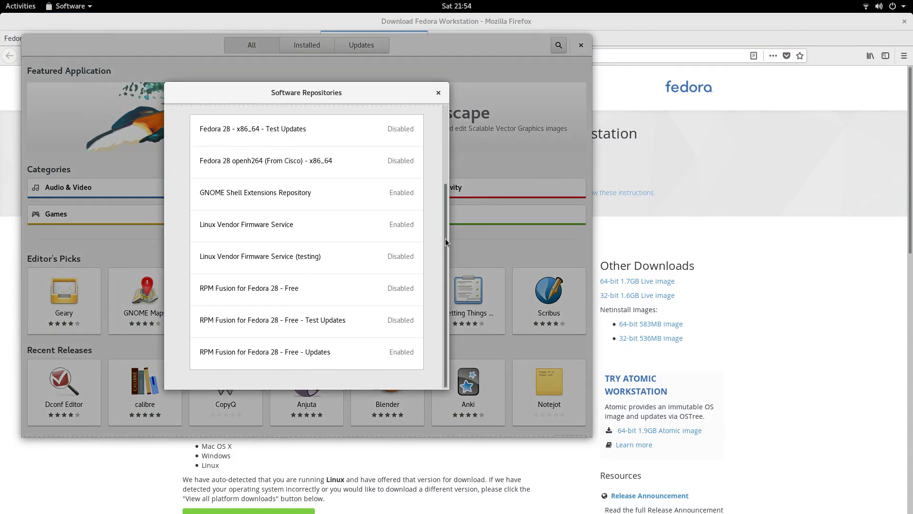
{"action": "scroll", "coordinate": [285, 288], "scroll_direction": "up", "scroll_amount": 5}
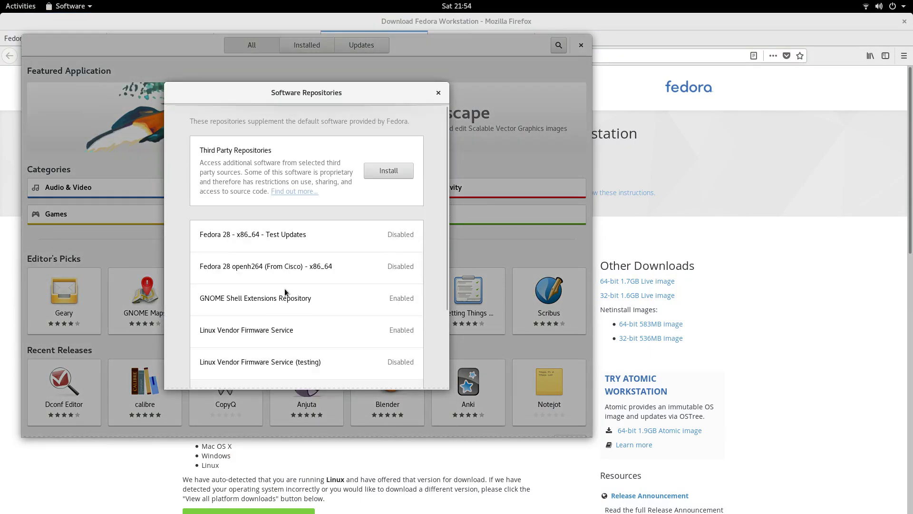
{"action": "scroll", "coordinate": [285, 288], "scroll_direction": "down", "scroll_amount": 5}
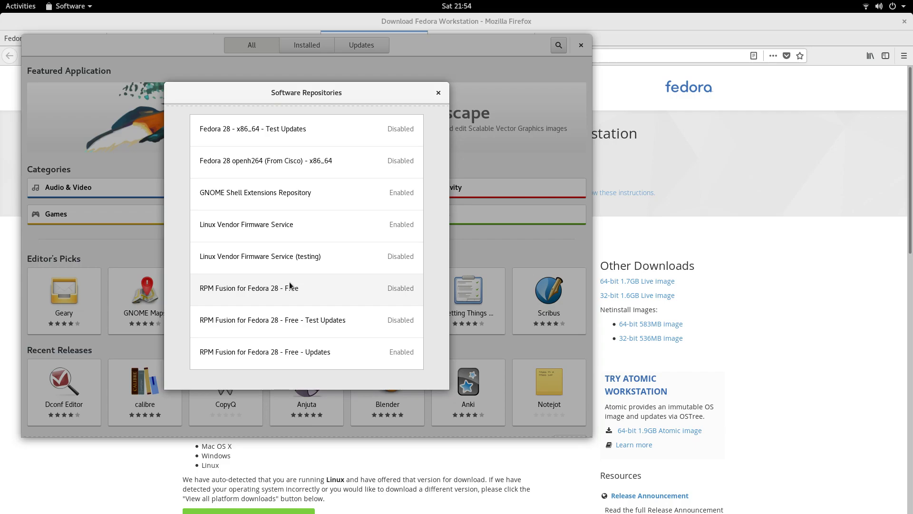
{"action": "scroll", "coordinate": [381, 270], "scroll_direction": "up", "scroll_amount": 3}
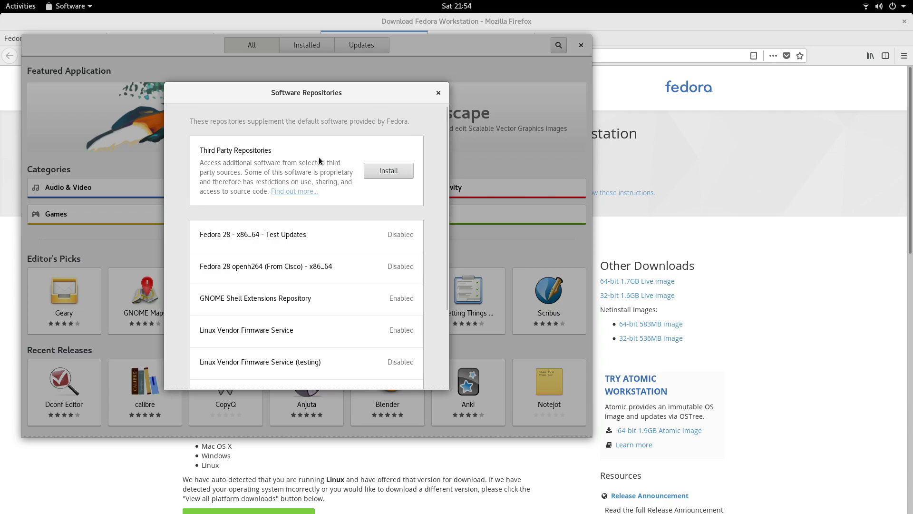
Install the third-party repositories from the Third Party Repositories box.
{"action": "left_click", "coordinate": [374, 170]}
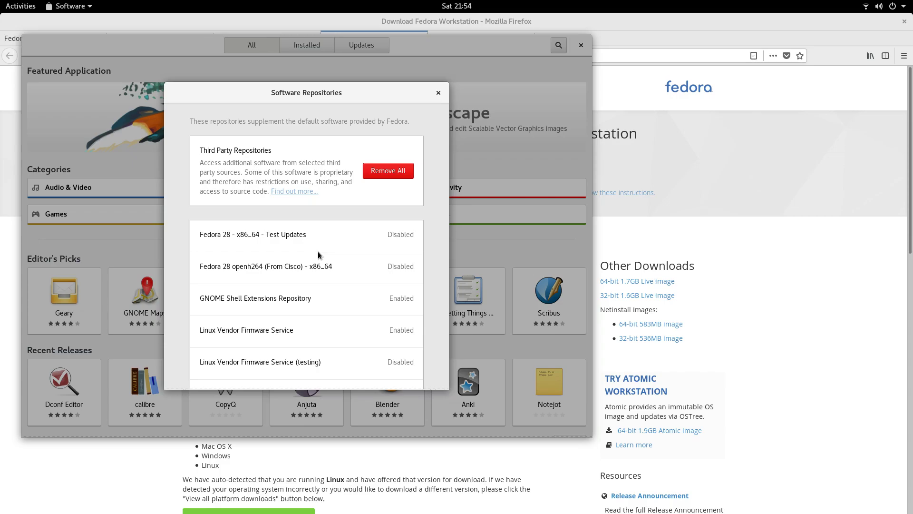
{"action": "scroll", "coordinate": [439, 196], "scroll_direction": "down", "scroll_amount": 3}
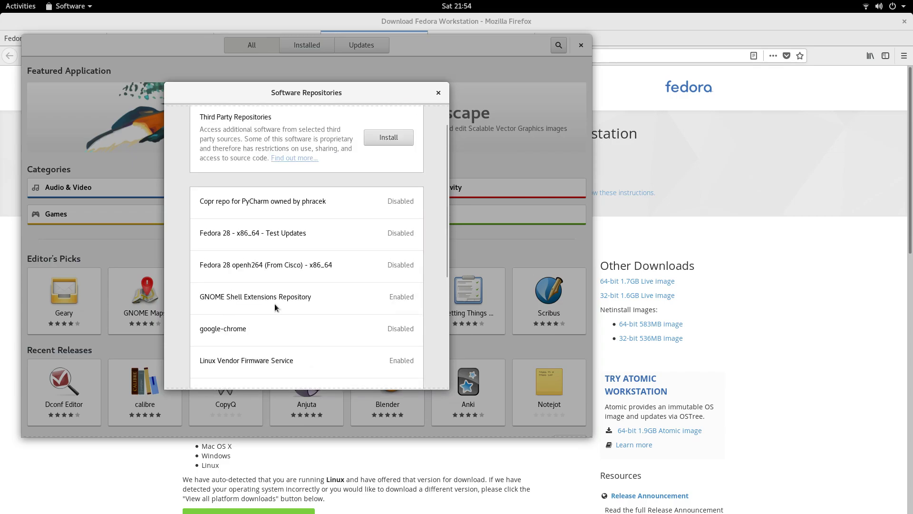
{"action": "scroll", "coordinate": [275, 307], "scroll_direction": "down", "scroll_amount": 5}
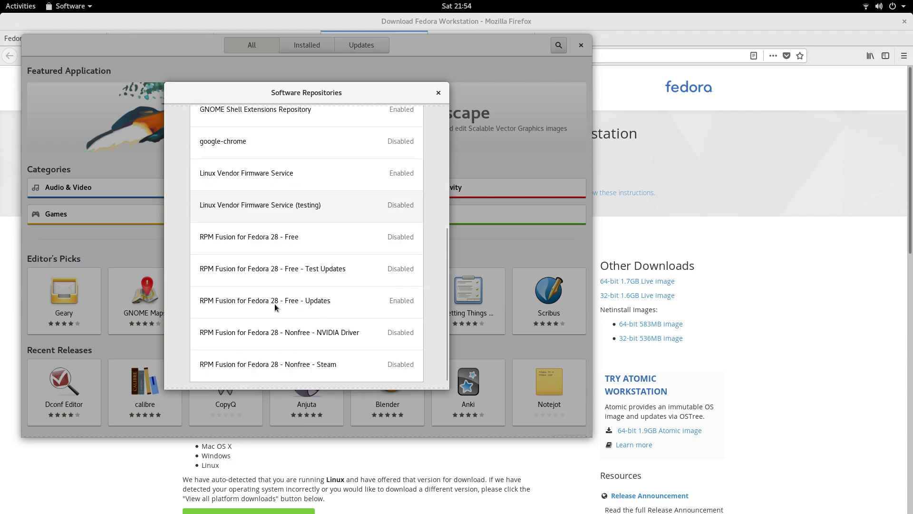
View the details of the RPM Fusion Free - Updates repository.
{"action": "left_click", "coordinate": [275, 303]}
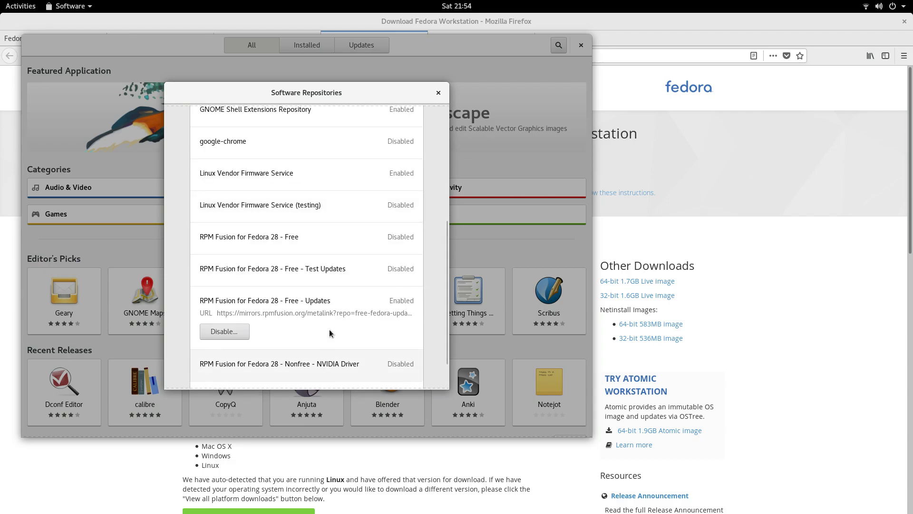
{"action": "scroll", "coordinate": [315, 273], "scroll_direction": "down", "scroll_amount": 1}
{"action": "scroll", "coordinate": [315, 273], "scroll_direction": "down", "scroll_amount": 1}
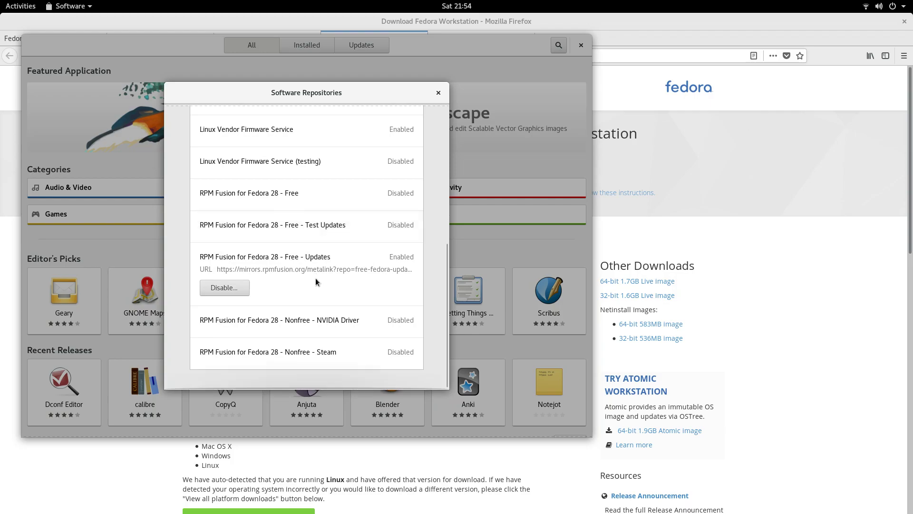
{"action": "scroll", "coordinate": [296, 271], "scroll_direction": "up", "scroll_amount": 5}
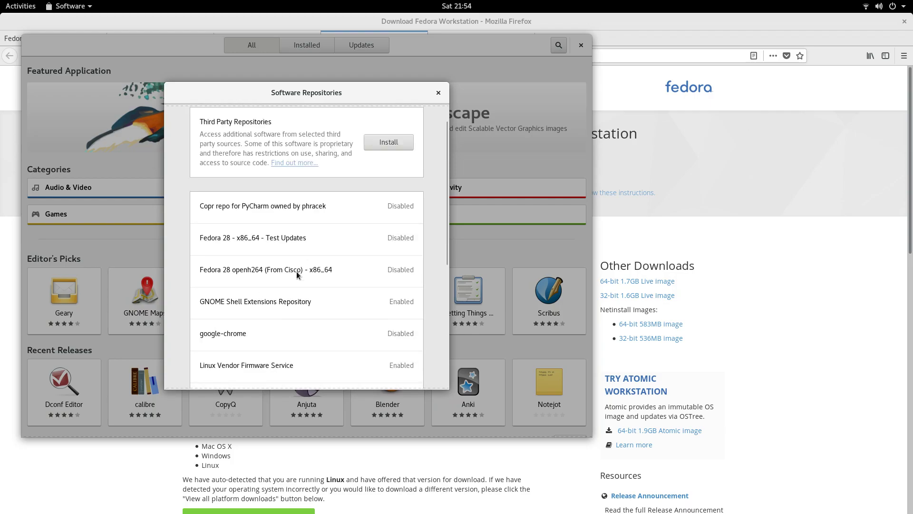
{"action": "scroll", "coordinate": [296, 272], "scroll_direction": "down", "scroll_amount": 5}
{"action": "scroll", "coordinate": [297, 271], "scroll_direction": "down", "scroll_amount": 1}
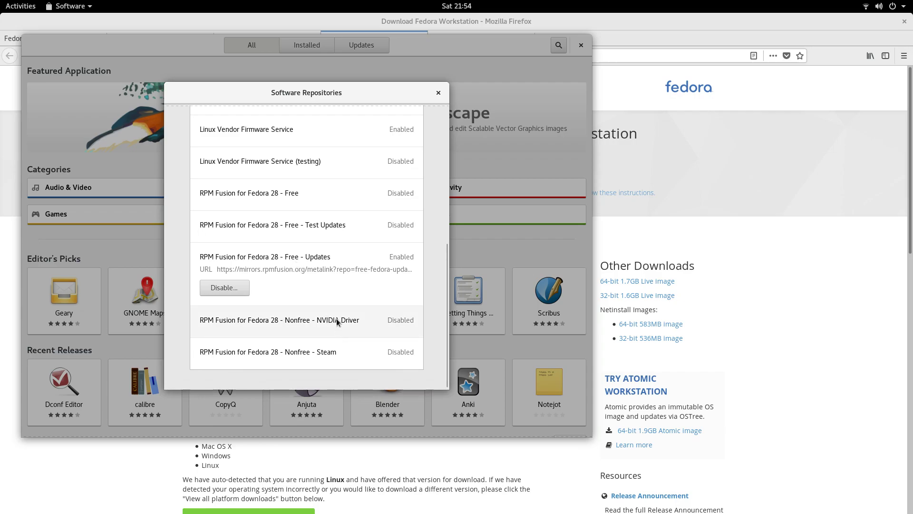
{"action": "scroll", "coordinate": [323, 253], "scroll_direction": "up", "scroll_amount": 3}
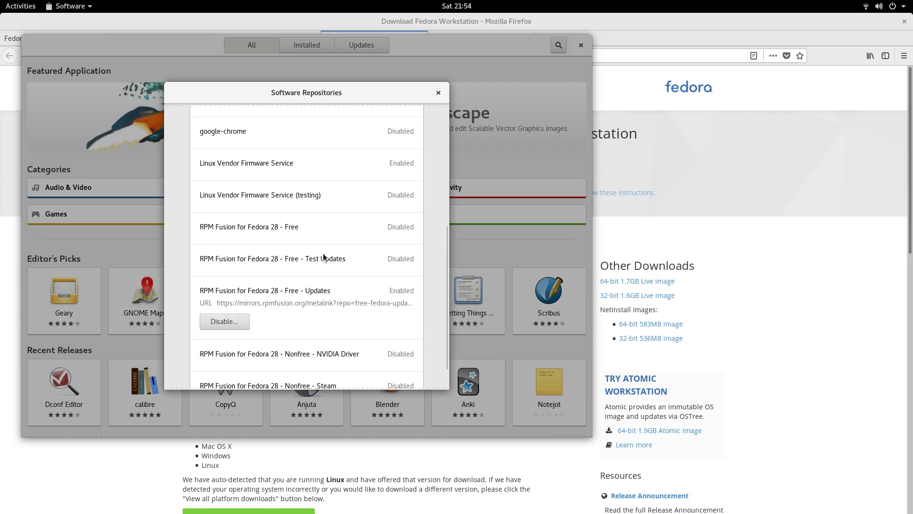
{"action": "scroll", "coordinate": [323, 253], "scroll_direction": "up", "scroll_amount": 2}
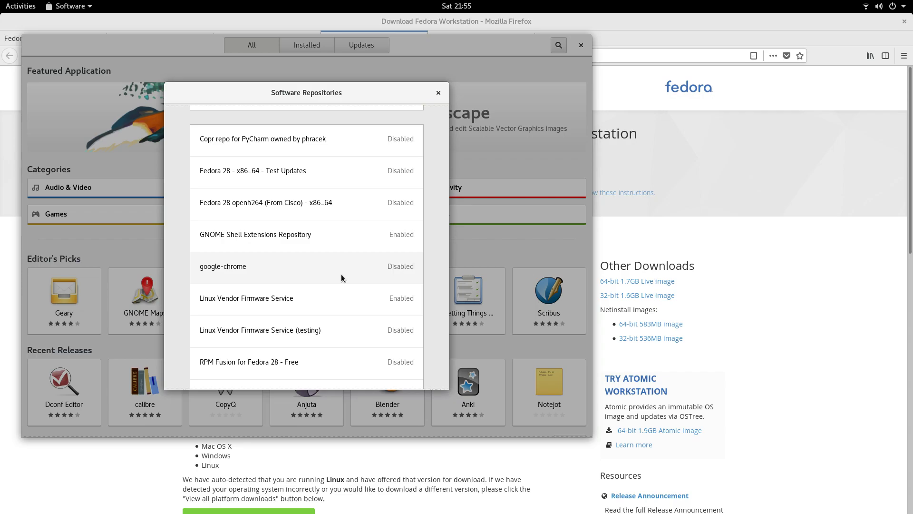
Close the Software Repositories list and the GNOME Software window.
{"action": "left_click", "coordinate": [437, 93]}
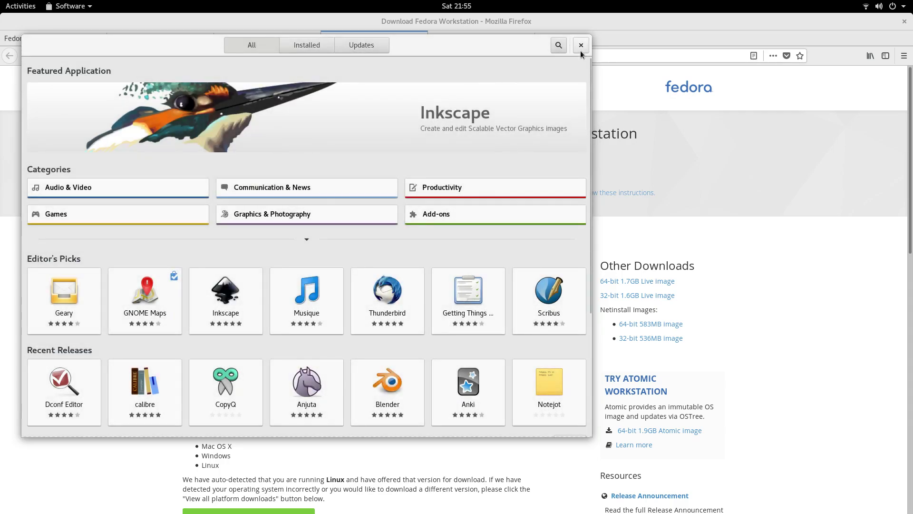
{"action": "left_click", "coordinate": [580, 51]}
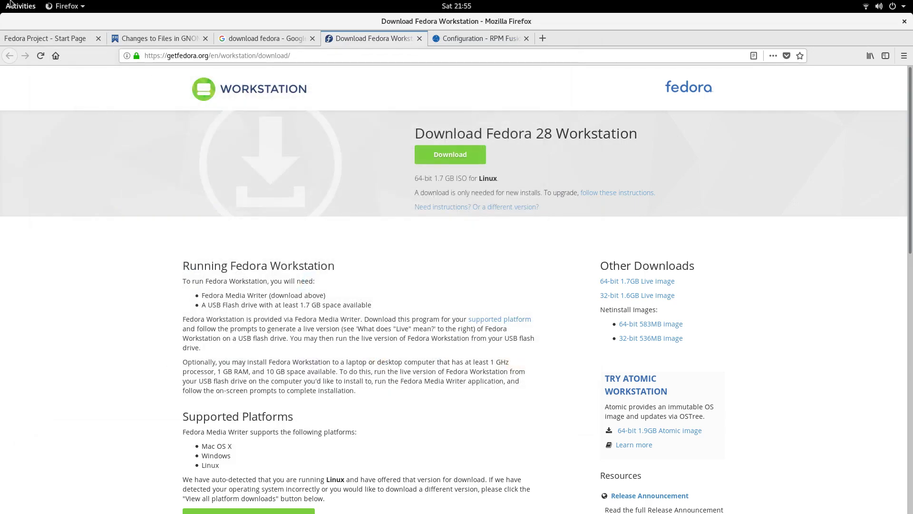
{"action": "left_click", "coordinate": [55, 6]}
{"action": "left_click", "coordinate": [55, 5]}
{"action": "left_click", "coordinate": [54, 5]}
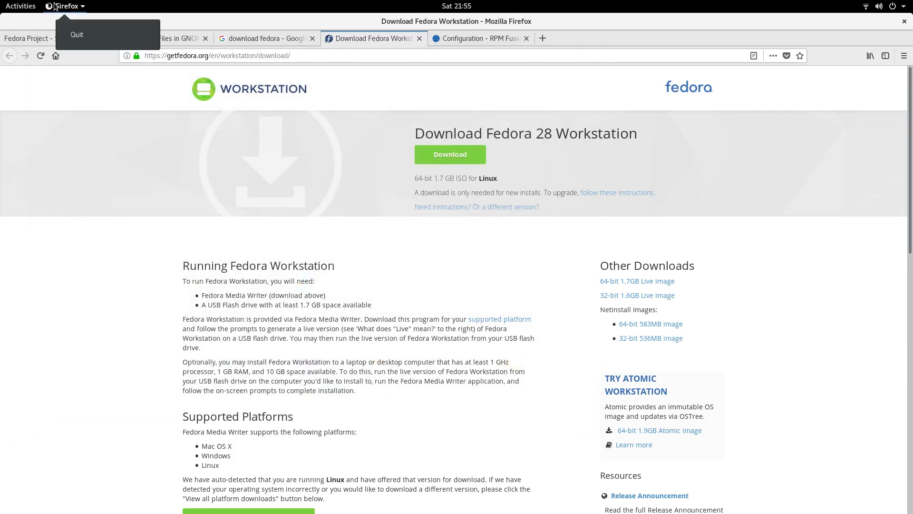
Relaunch GNOME Software from the Activities application grid.
{"action": "left_click", "coordinate": [19, 6]}
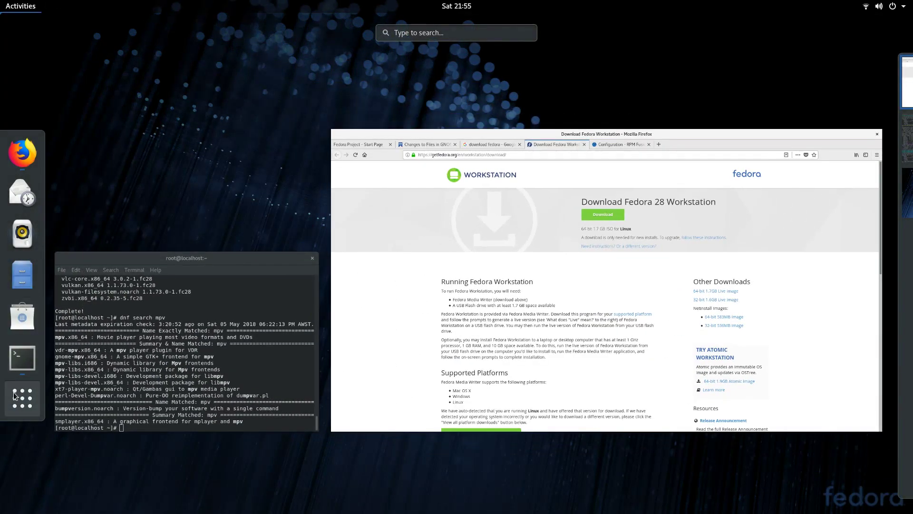
{"action": "left_click", "coordinate": [14, 396]}
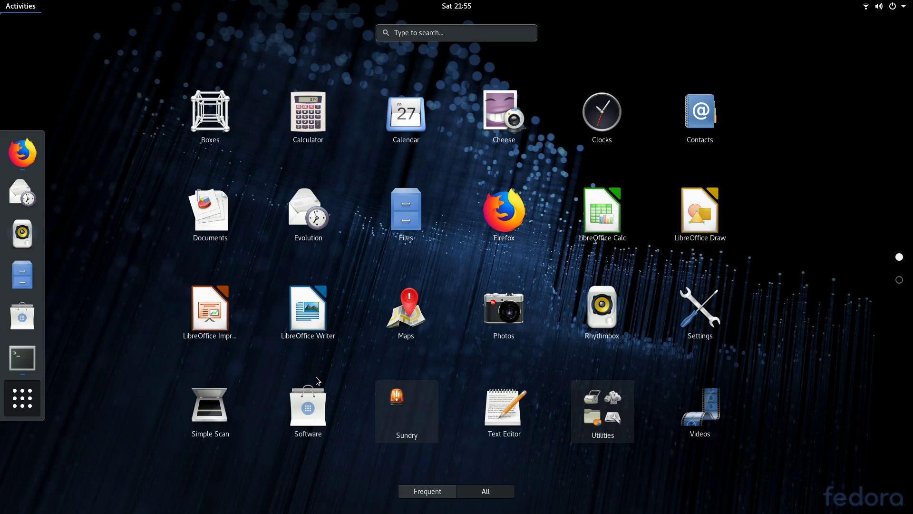
{"action": "scroll", "coordinate": [318, 381], "scroll_direction": "down", "scroll_amount": 1}
{"action": "scroll", "coordinate": [318, 383], "scroll_direction": "up", "scroll_amount": 1}
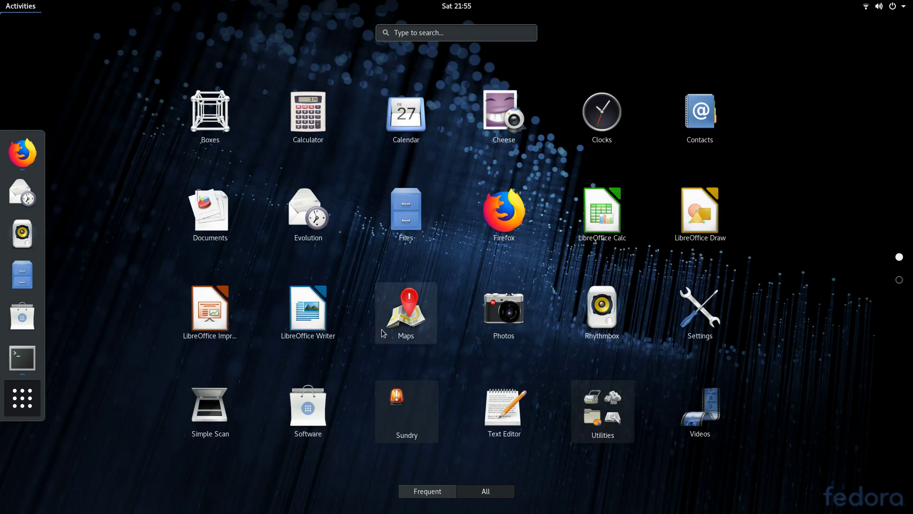
{"action": "left_click", "coordinate": [301, 409]}
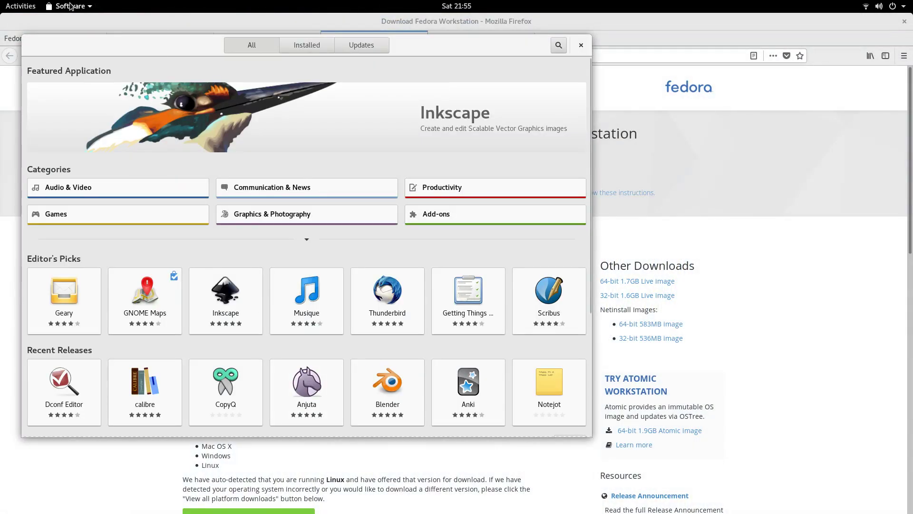
Reopen Software Repositories from the Software app menu and review the RPM Fusion entries.
{"action": "left_click", "coordinate": [68, 8]}
{"action": "left_click", "coordinate": [95, 35]}
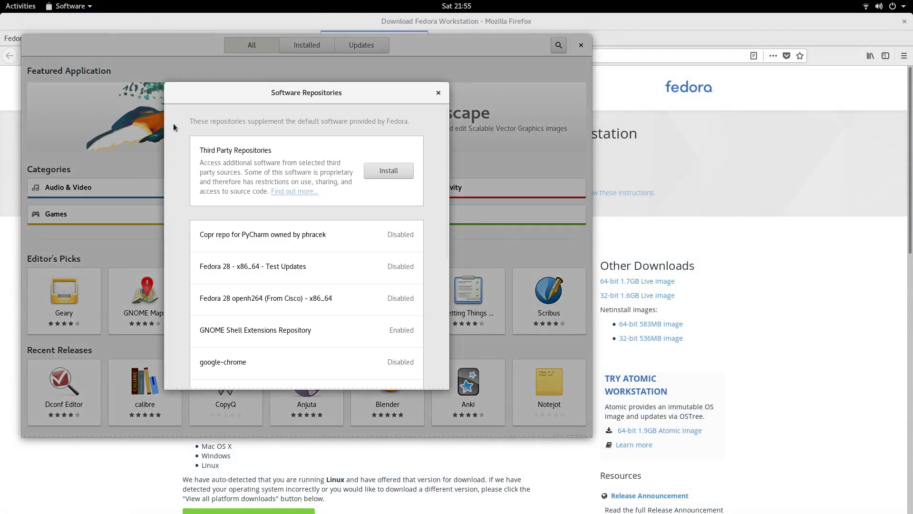
{"action": "scroll", "coordinate": [204, 149], "scroll_direction": "down", "scroll_amount": 5}
{"action": "scroll", "coordinate": [204, 149], "scroll_direction": "up", "scroll_amount": 5}
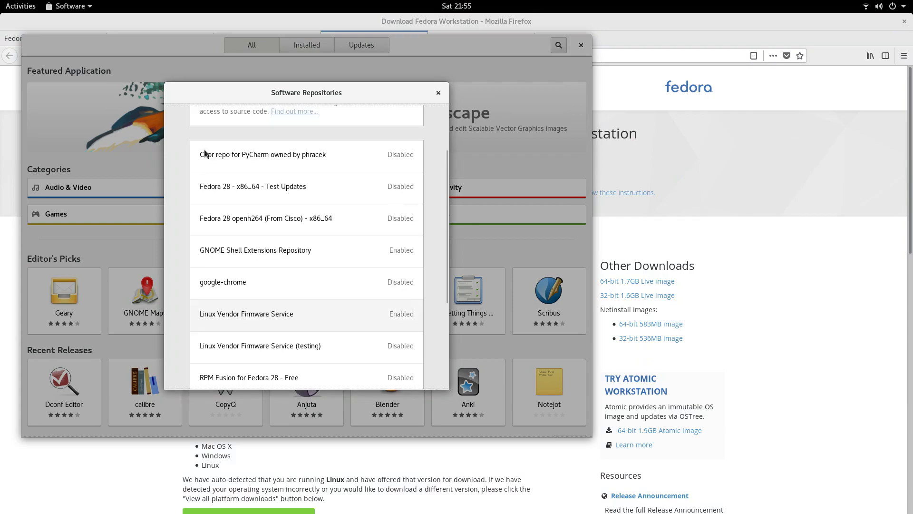
{"action": "scroll", "coordinate": [215, 190], "scroll_direction": "down", "scroll_amount": 5}
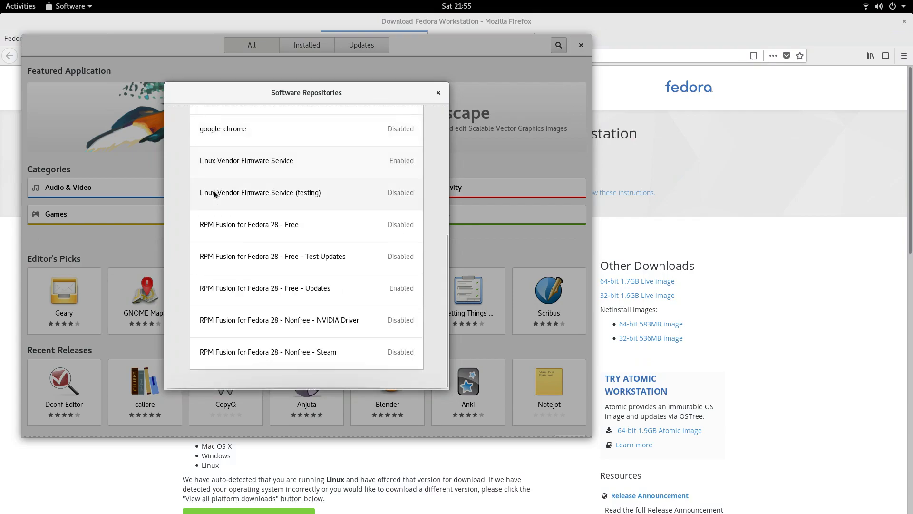
{"action": "scroll", "coordinate": [214, 191], "scroll_direction": "up", "scroll_amount": 5}
{"action": "scroll", "coordinate": [244, 215], "scroll_direction": "down", "scroll_amount": 5}
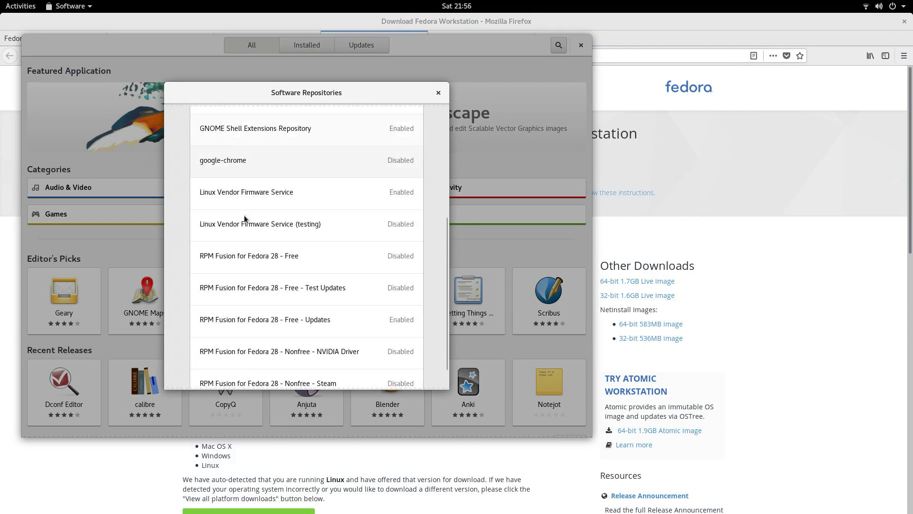
{"action": "scroll", "coordinate": [249, 282], "scroll_direction": "up", "scroll_amount": 5}
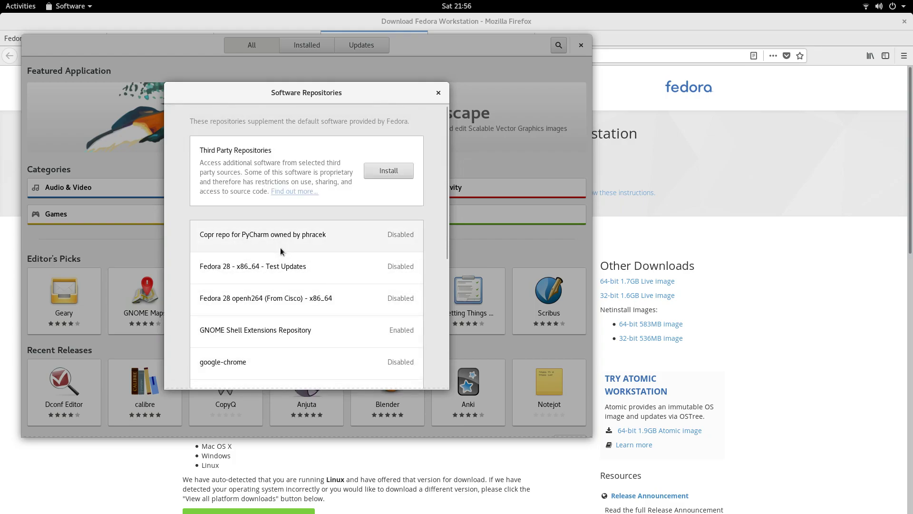
{"action": "scroll", "coordinate": [280, 248], "scroll_direction": "down", "scroll_amount": 5}
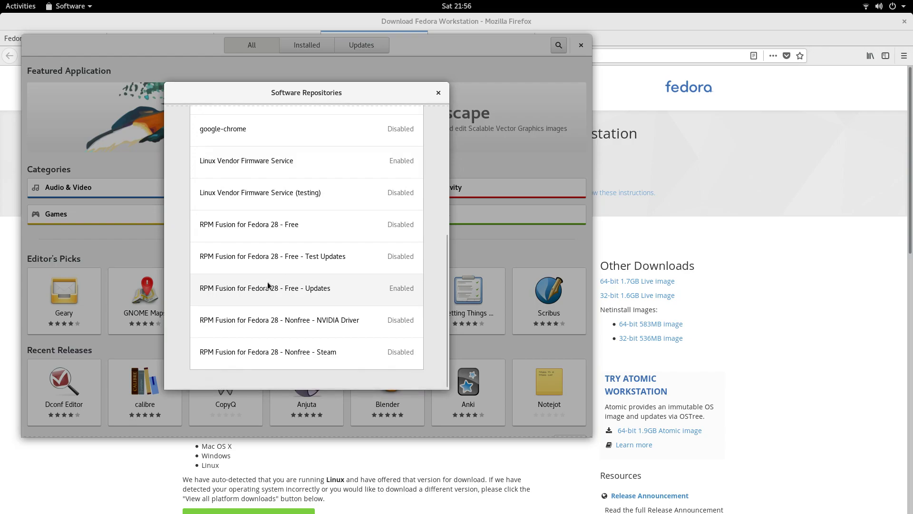